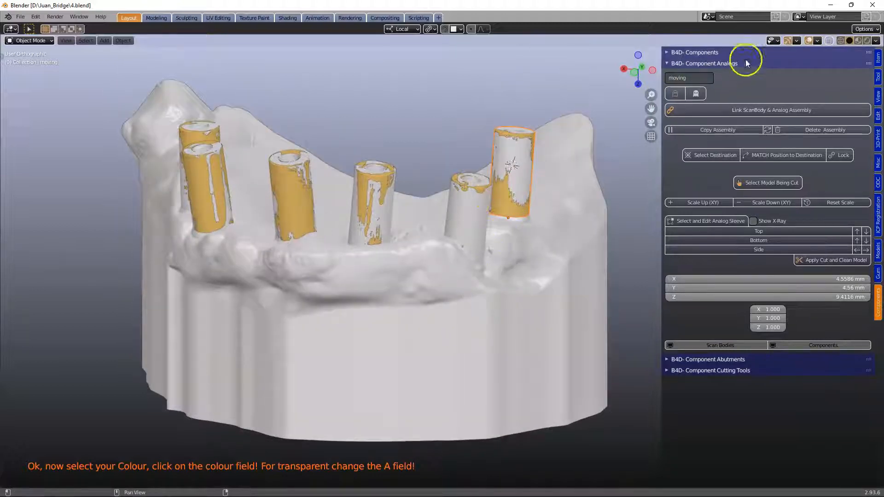
- Turn X-ray on to view the analog sleeves inside the model, select them, and turn X-ray off again
left_click(829, 40)
scroll(373, 294, "up", 5)
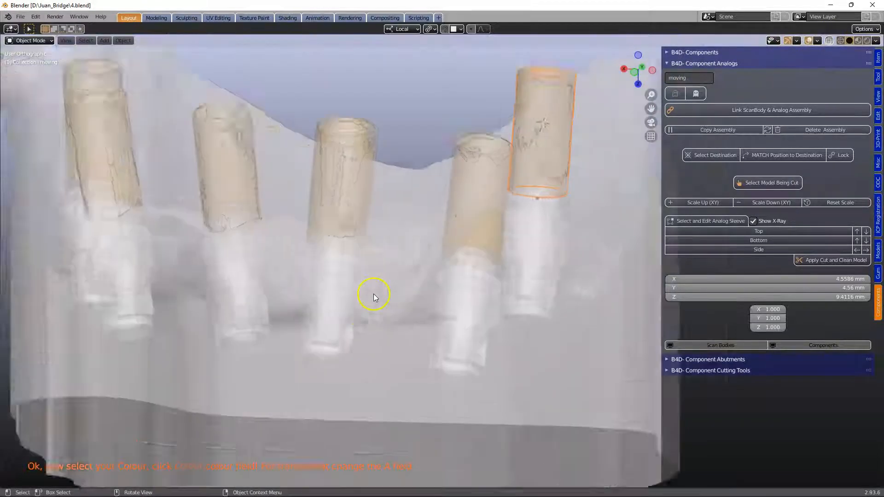
left_click(330, 317)
left_click(333, 322)
scroll(411, 187, "down", 4)
left_click(487, 90)
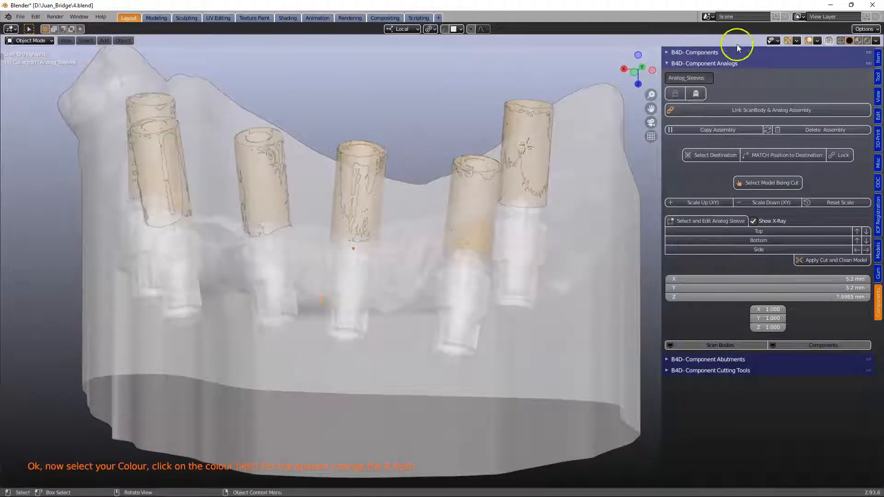
left_click(830, 41)
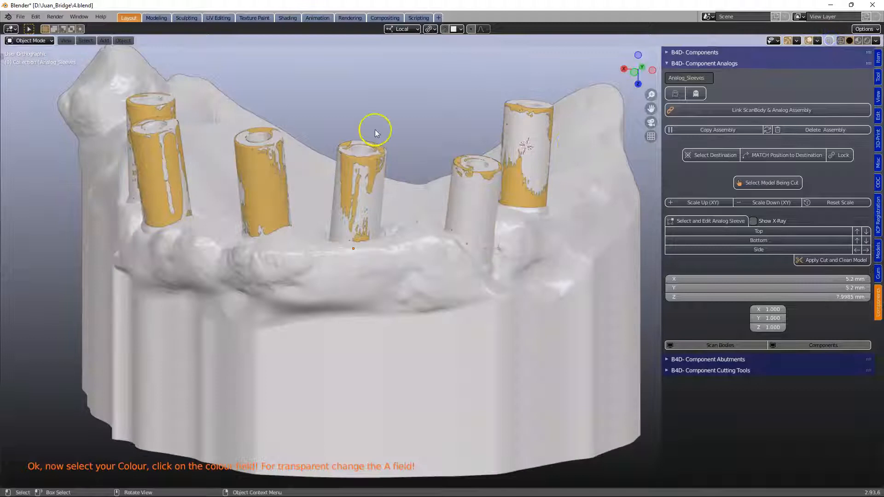
- Select the destination model and start the Draw Gum (Outside Diameter) tool in the Gum panel
middle_click_drag(371, 234, 378, 251)
left_click(276, 277)
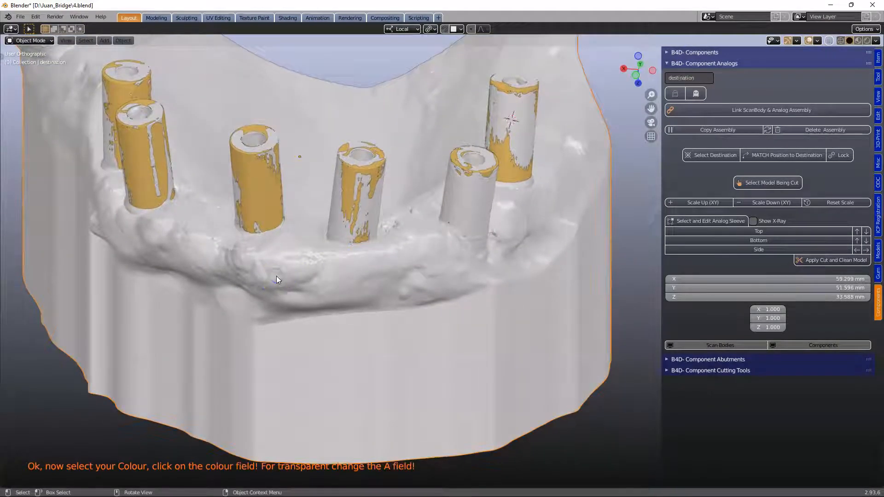
right_click(276, 282, "shift")
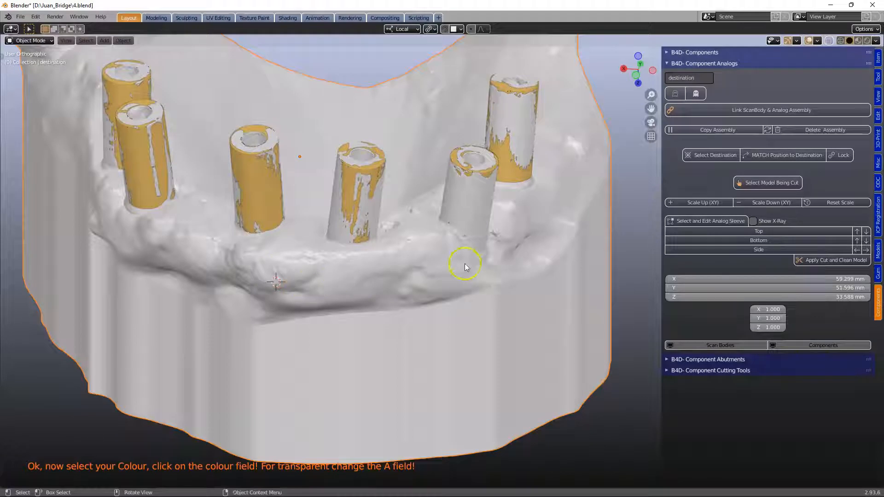
left_click(878, 273)
left_click(695, 119)
scroll(338, 284, "up", 5)
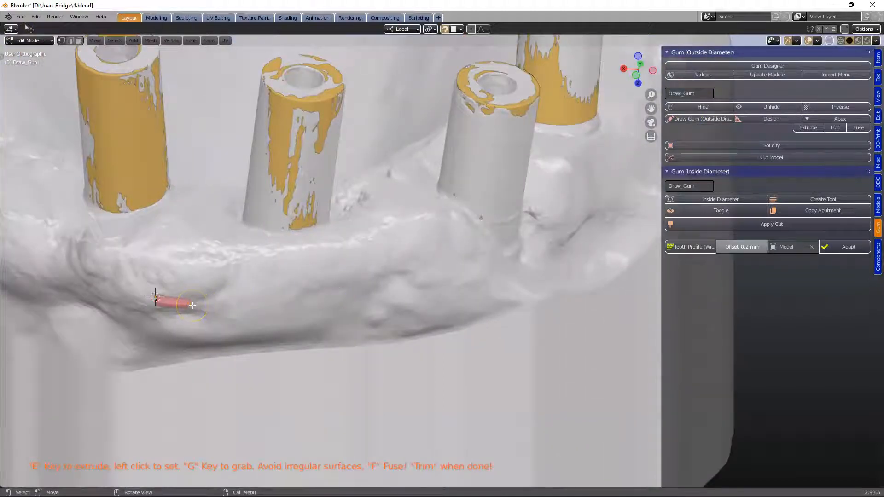
- Extrude gum-line points along the front buccal margin of the model beneath the implant sleeves
key("e")
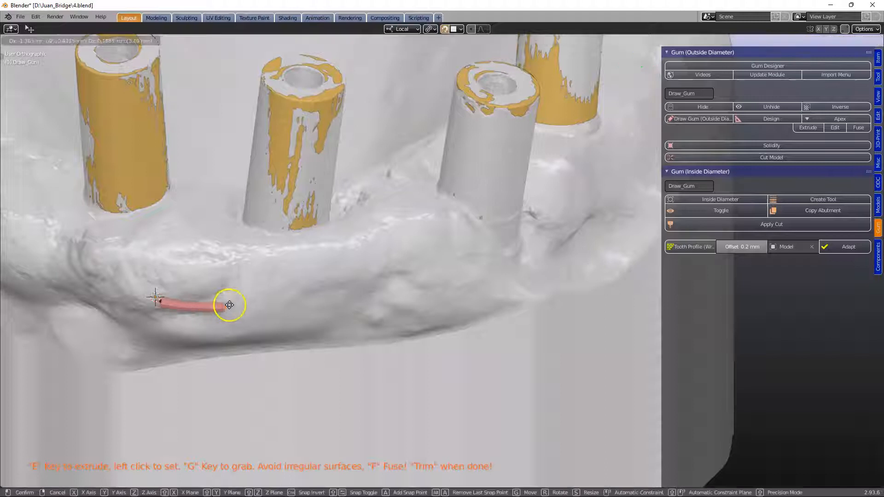
left_click(243, 306)
key("e")
left_click(321, 303)
key("e")
left_click(401, 296)
key("e")
left_click(478, 290)
key("e")
left_click(545, 275)
scroll(543, 275, "down", 3)
middle_click_drag(544, 275, 370, 304)
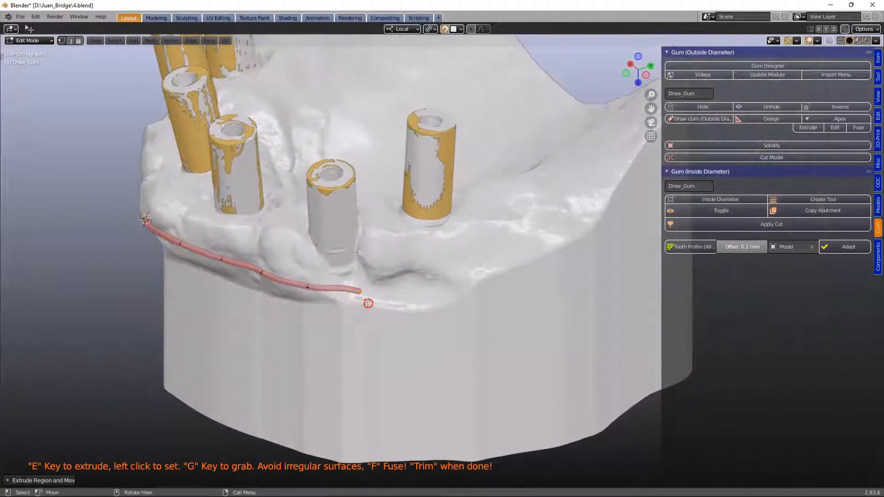
- Reposition the last gum-line point and keep extruding points along the buccal side toward the distal end
key("g")
left_click(340, 296)
key("e")
left_click(376, 297)
key("e")
left_click(415, 293)
key("e")
left_click(457, 284)
key("e")
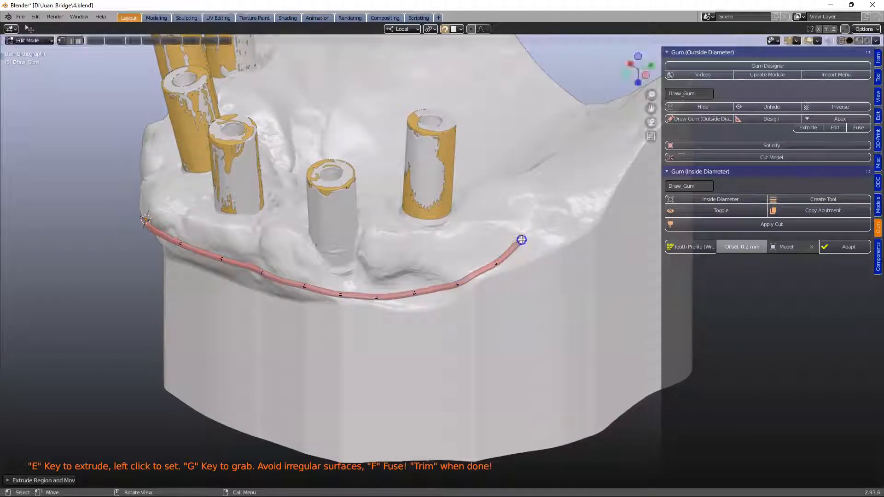
left_click(513, 188)
middle_click_drag(513, 187, 535, 221)
key("e")
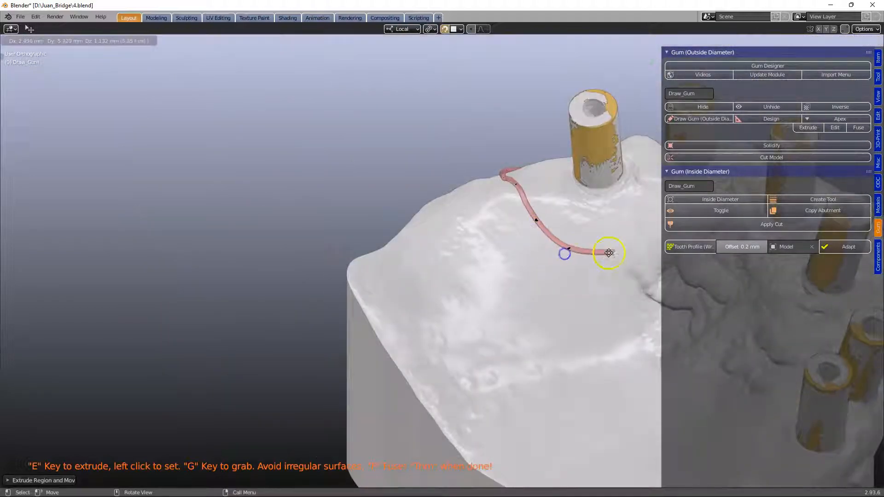
- Continue the gum line around the distal end and along the lingual side of the arch
left_click(631, 235)
middle_click_drag(631, 235, 270, 309)
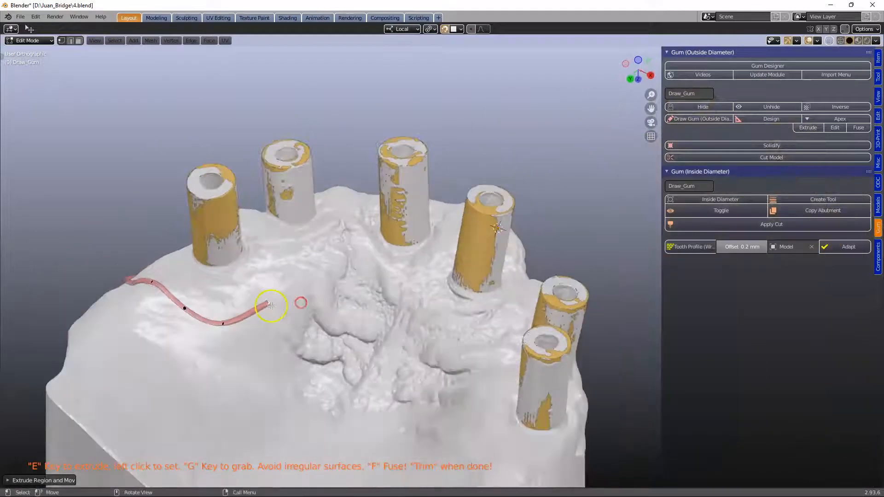
key("e")
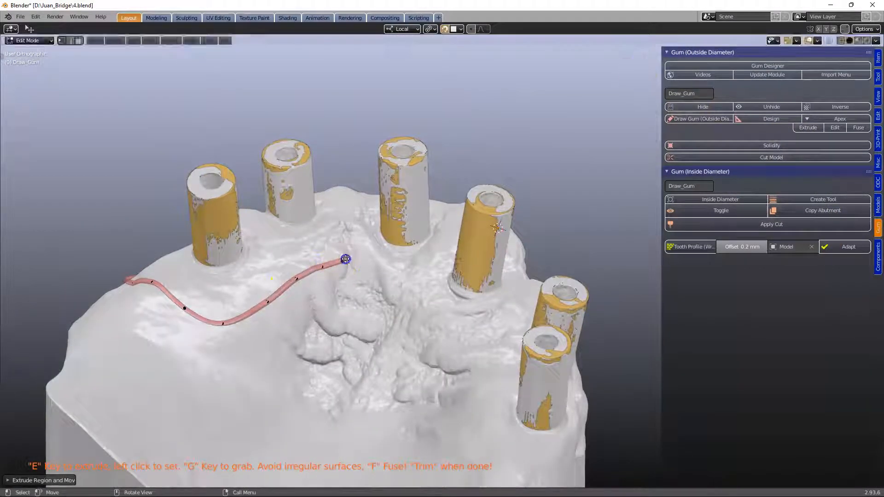
key("e")
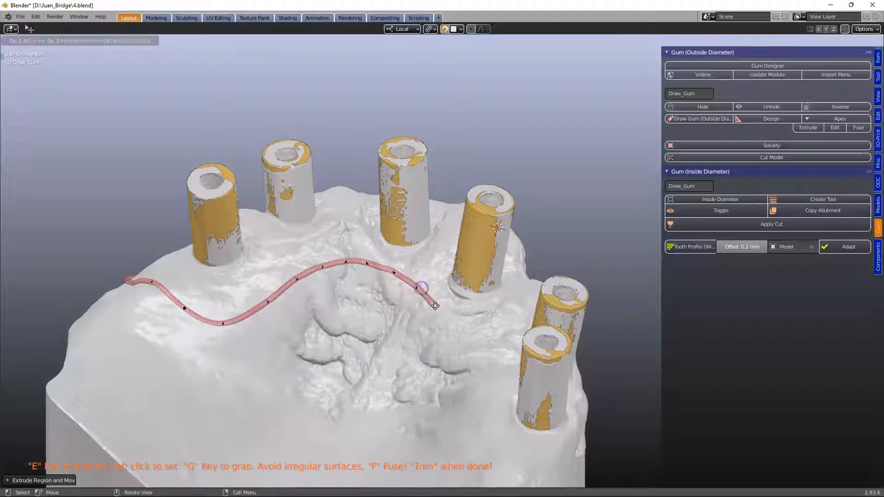
left_click(450, 329)
middle_click_drag(457, 347, 288, 345)
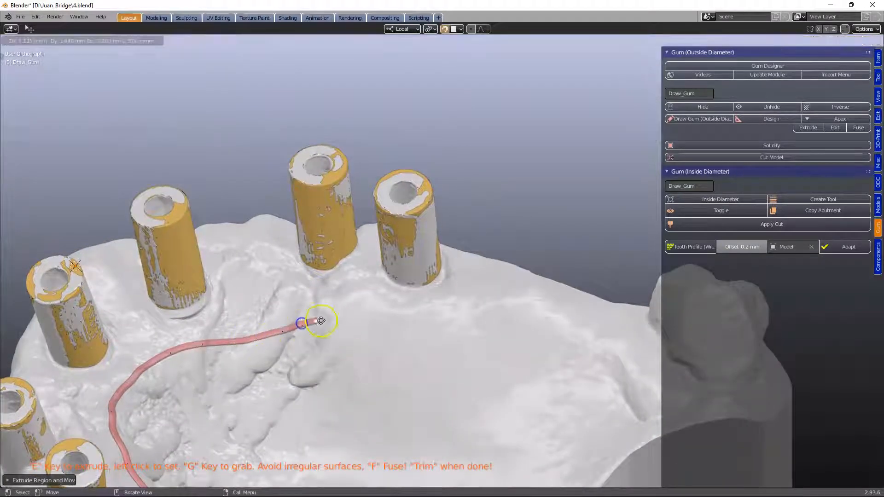
left_click(426, 339)
key("e")
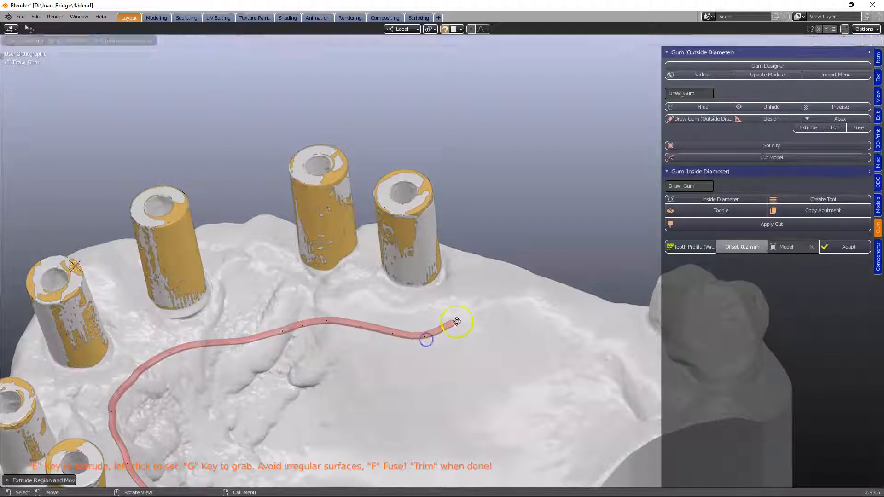
left_click(456, 317)
key("e")
left_click(474, 290)
key("e")
left_click(480, 263)
middle_click_drag(479, 263, 416, 272)
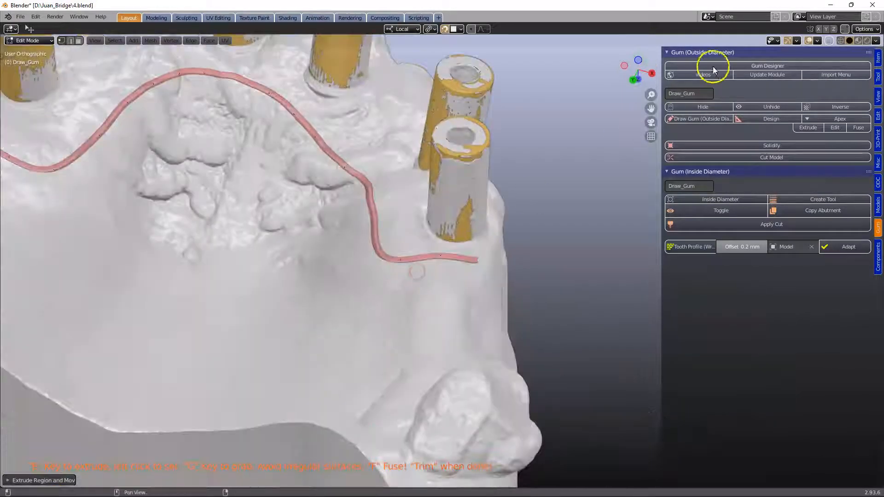
- Extend the gum line around the opposite distal end and back along the buccal side to the starting point
middle_click_drag(566, 235, 339, 242)
key("e")
left_click(258, 229)
key("e")
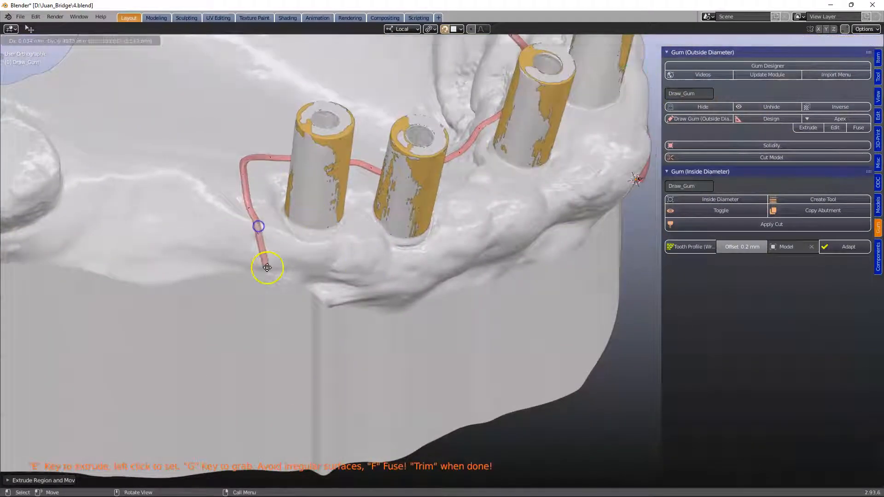
left_click(272, 267)
key("e")
left_click(312, 278)
key("e")
left_click(364, 278)
middle_click_drag(469, 289, 427, 249)
key("e")
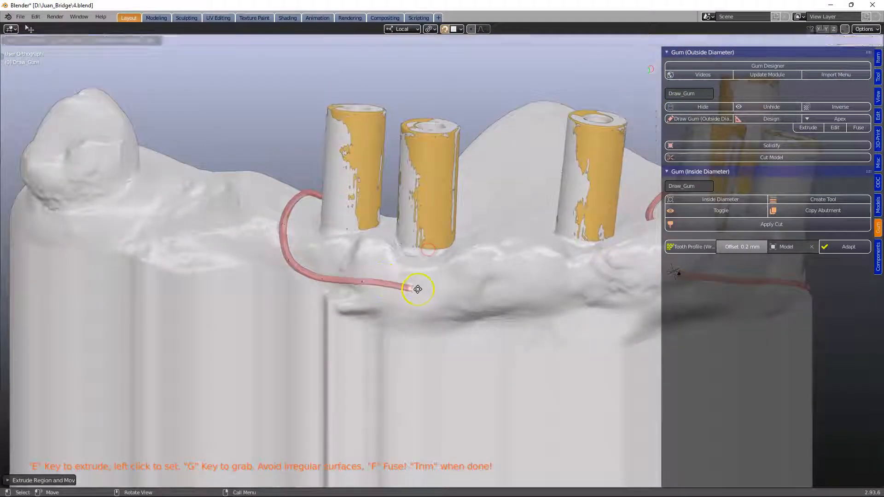
left_click(422, 289)
key("e")
left_click(561, 282)
middle_click_drag(610, 278, 381, 280)
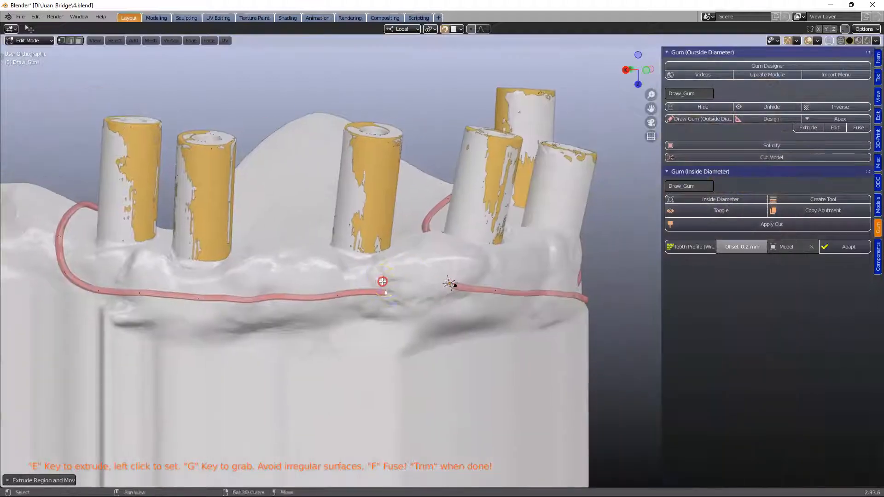
scroll(407, 315, "up", 5)
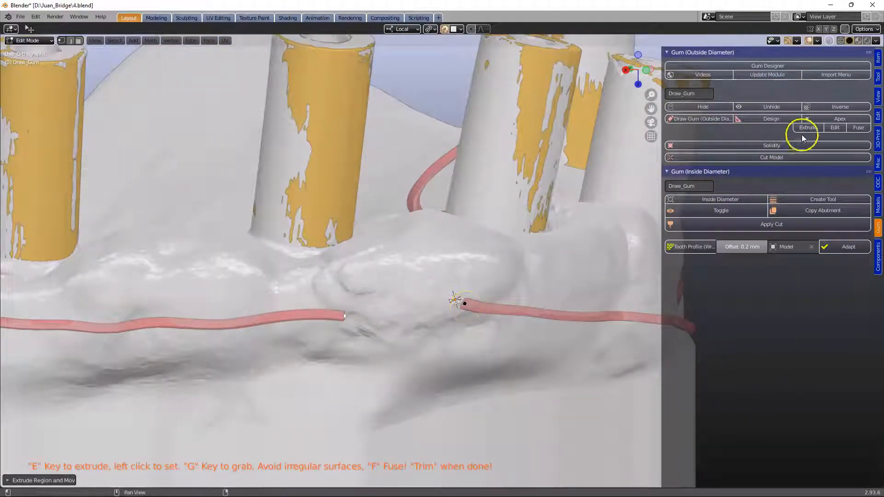
- Fuse the two ends of the gum line into a closed outline
left_click(859, 128)
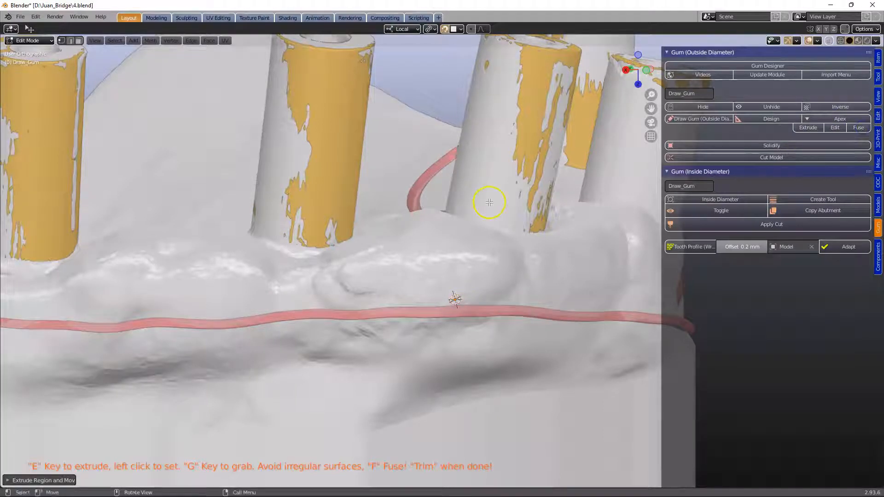
scroll(489, 203, "down", 6)
scroll(211, 165, "down", 2)
middle_click_drag(211, 166, 361, 260)
middle_click_drag(199, 198, 573, 278, "shift")
scroll(473, 205, "down", 1)
middle_click_drag(283, 179, 299, 188)
middle_click_drag(360, 141, 339, 237, "shift")
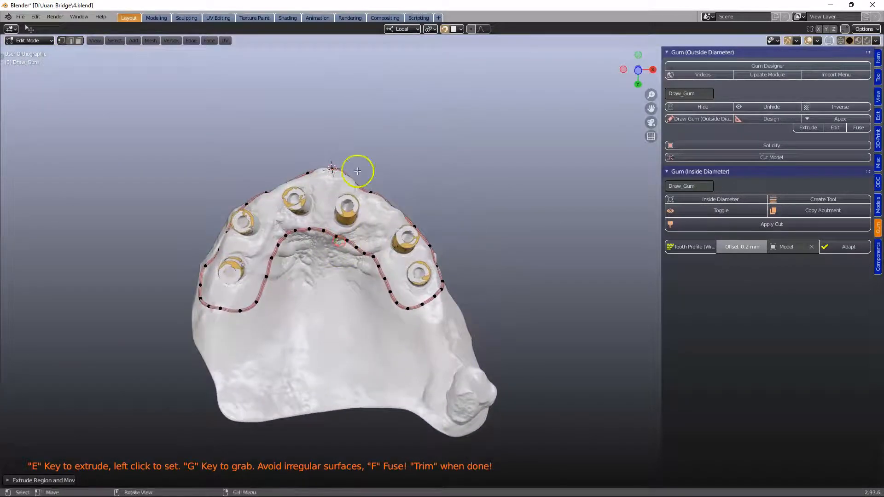
scroll(357, 172, "down", 1)
middle_click_drag(357, 170, 359, 174)
- Inspect the closed gum outline around the implant sleeves with X-ray on and off
left_click(828, 40)
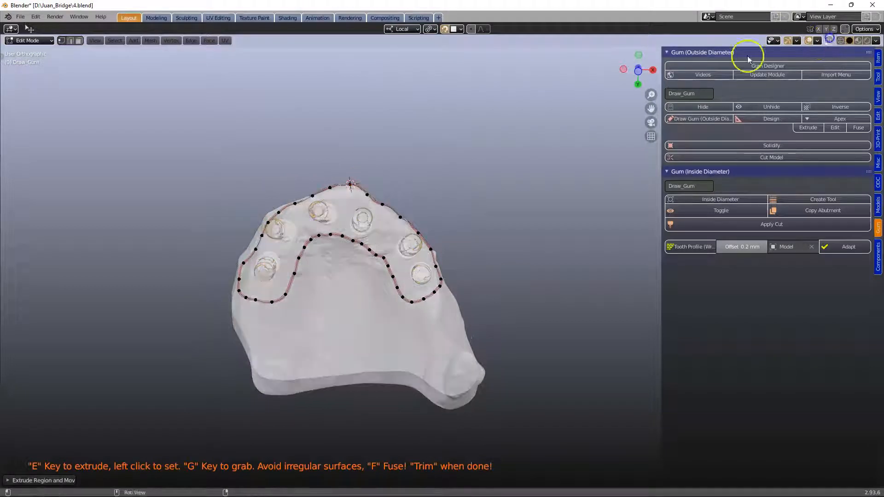
scroll(388, 197, "up", 4)
middle_click_drag(337, 204, 409, 193)
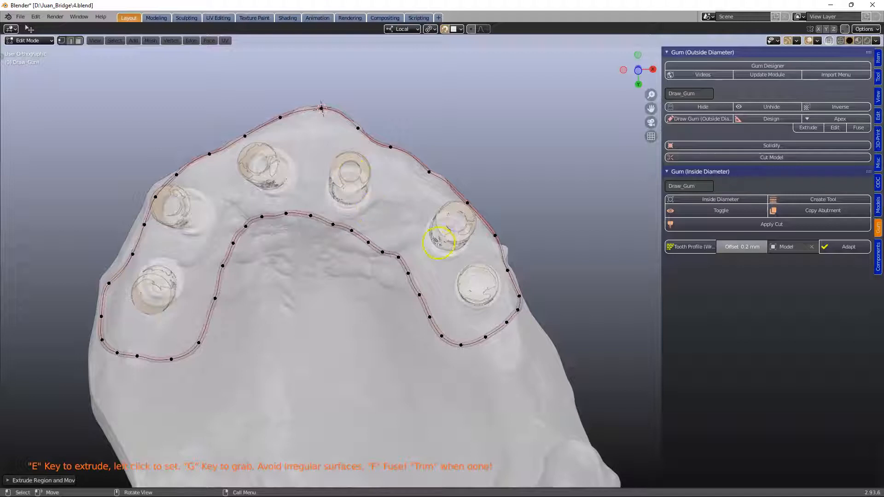
middle_click_drag(407, 208, 350, 237)
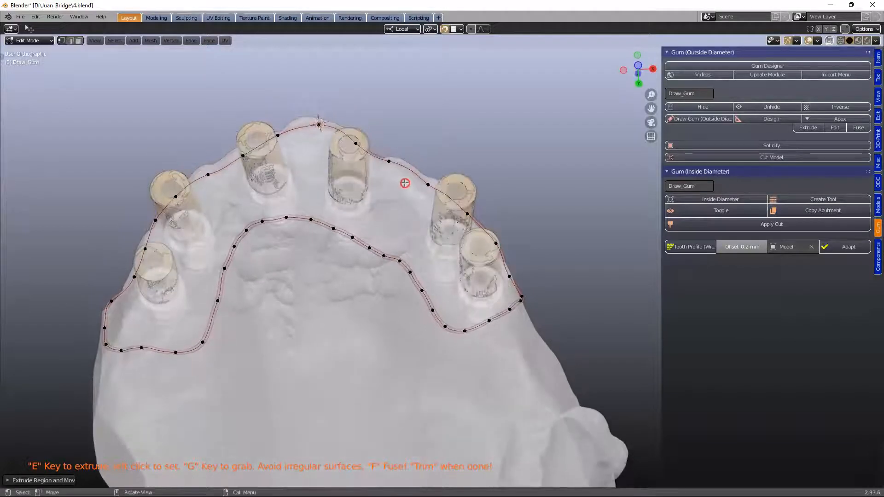
scroll(348, 239, "up", 3)
scroll(348, 240, "down", 4)
middle_click_drag(292, 190, 316, 217)
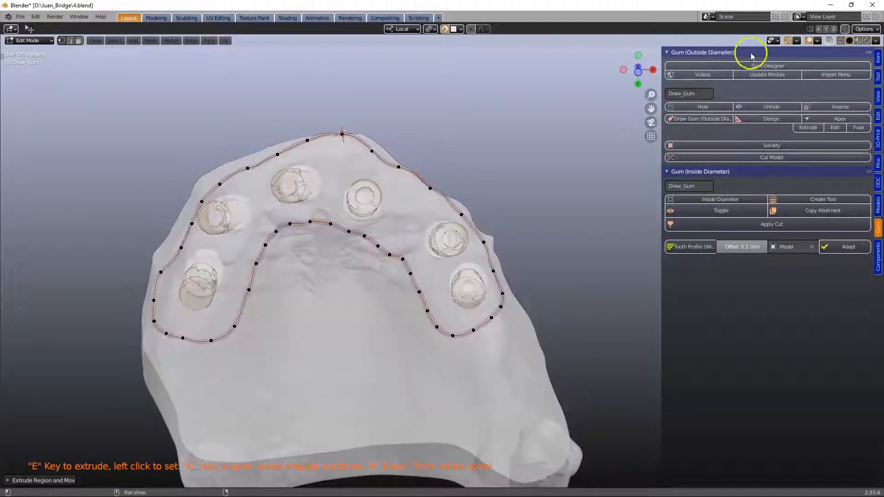
left_click(828, 41)
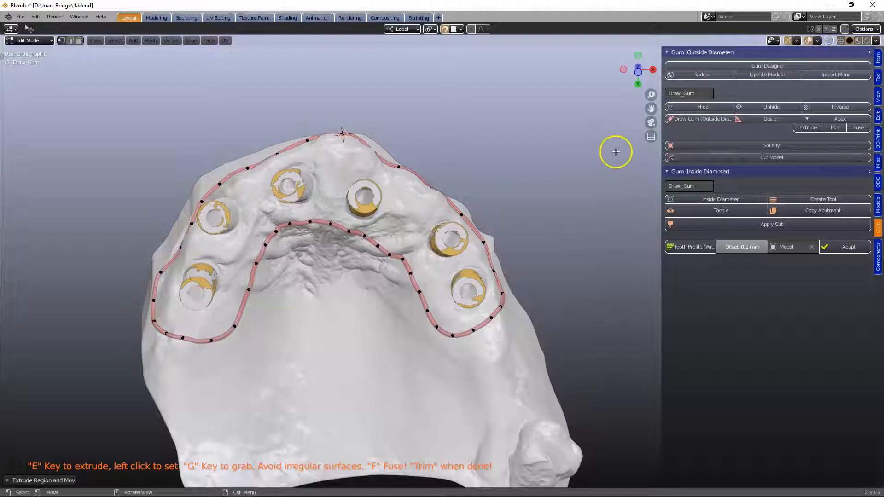
- Generate the gum cutting tool from the outline with Design
left_click(765, 119)
middle_click_drag(333, 223, 352, 215)
scroll(328, 211, "up", 3)
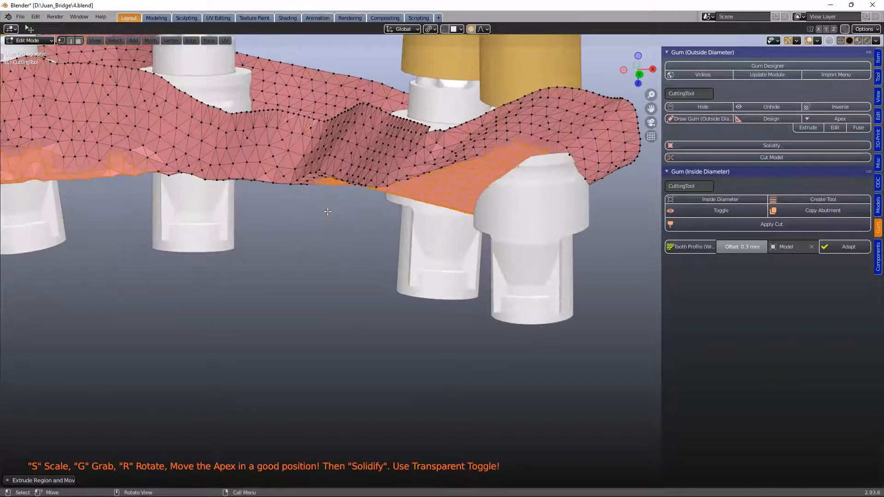
- Inspect the generated cutting tool mesh around the implant analogs from several angles
middle_click_drag(297, 221, 395, 184, "shift")
scroll(460, 220, "down", 1)
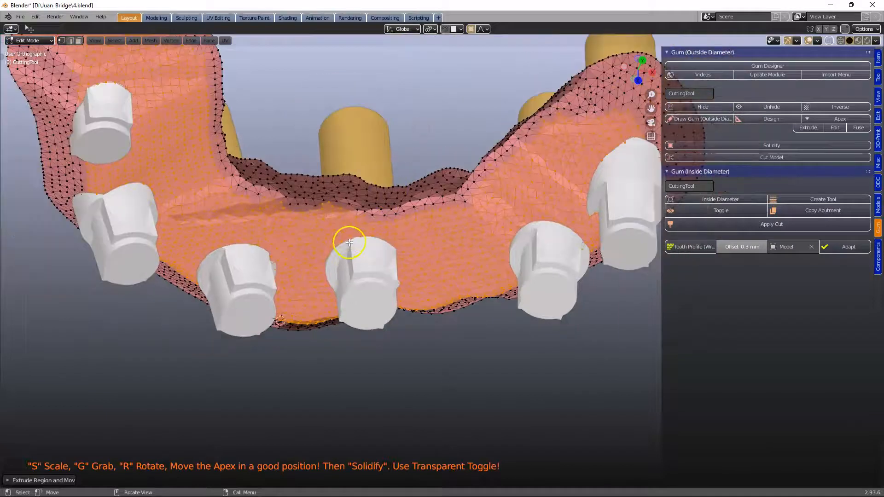
middle_click_drag(273, 259, 270, 284)
scroll(351, 258, "up", 3)
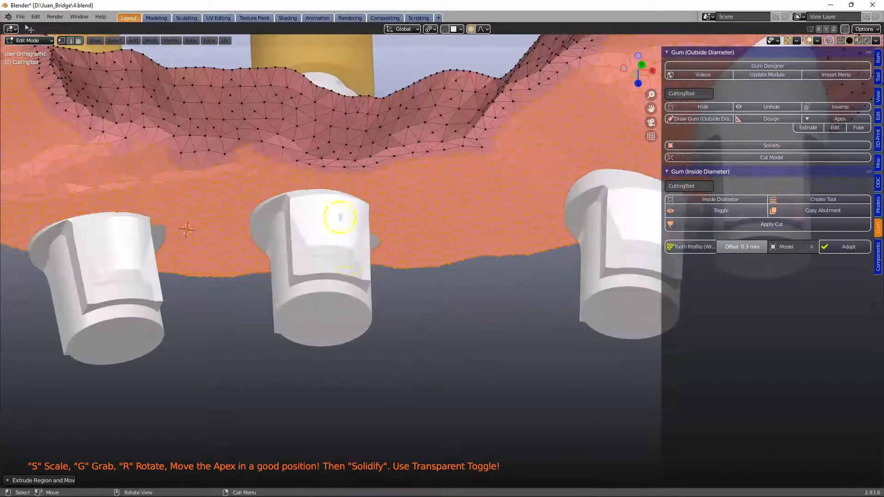
scroll(351, 190, "down", 2)
middle_click_drag(394, 194, 391, 239)
mouse_move(385, 177)
middle_mouse_down()
mouse_move(378, 193)
mouse_move(371, 167)
middle_mouse_up()
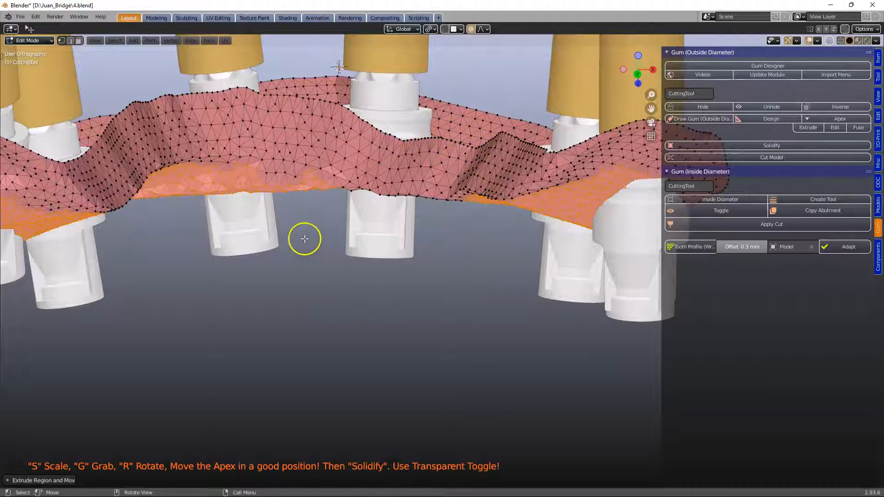
middle_click_drag(447, 237, 432, 221)
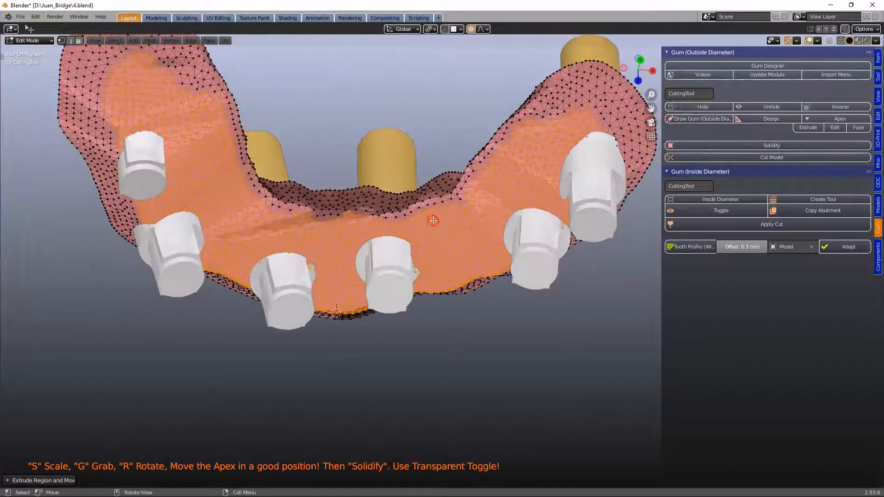
middle_click_drag(181, 176, 340, 287)
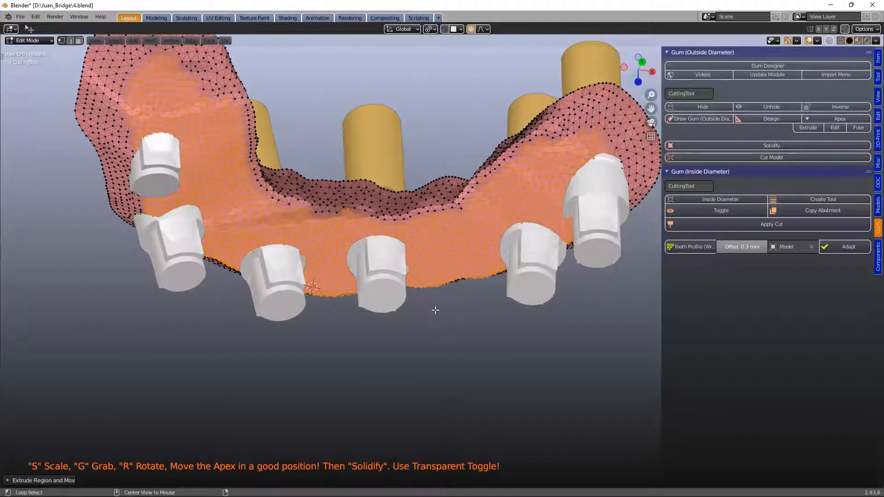
- Select the cutting tool's apex with Apex, then move and scale it into a better position
key("alt+a")
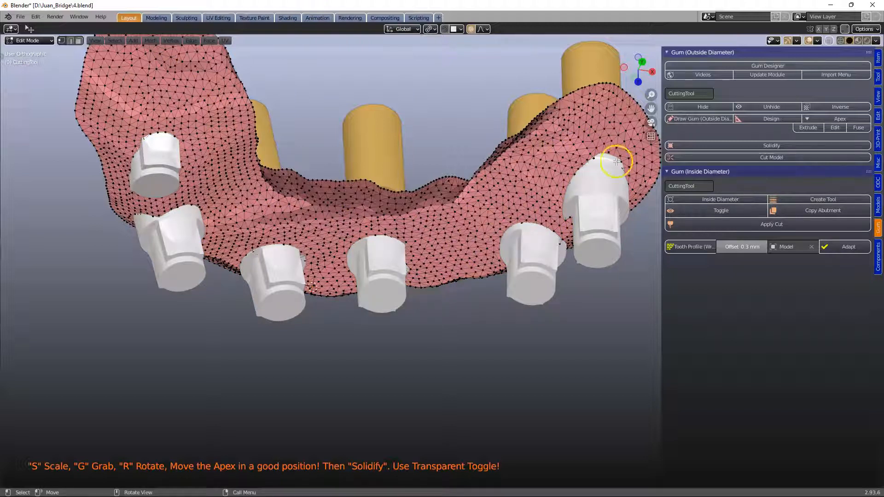
left_click(836, 119)
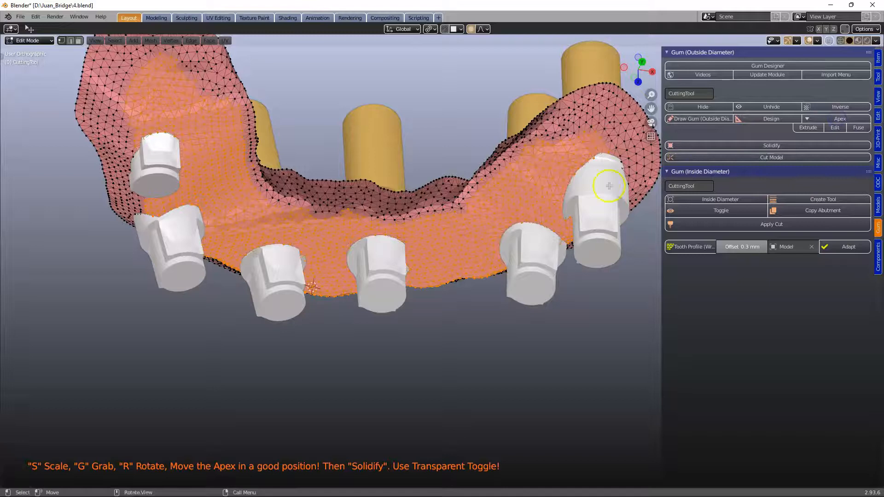
middle_click_drag(327, 275, 312, 240)
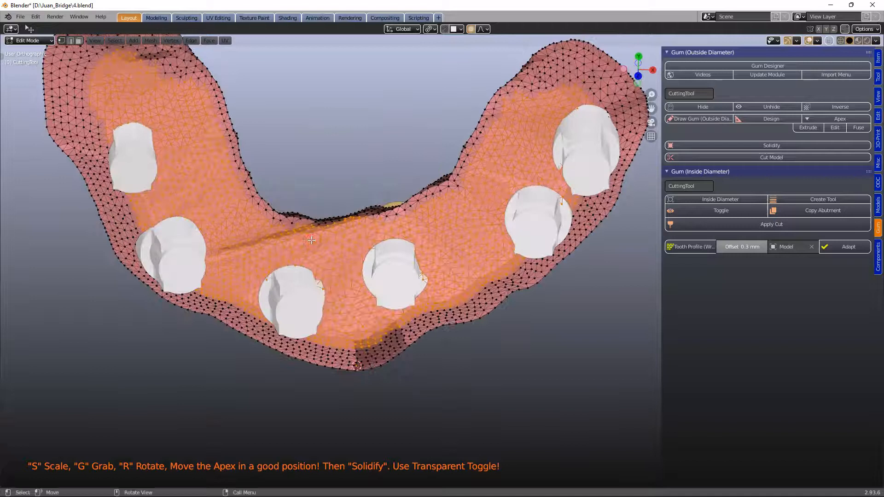
middle_click_drag(309, 217, 309, 212)
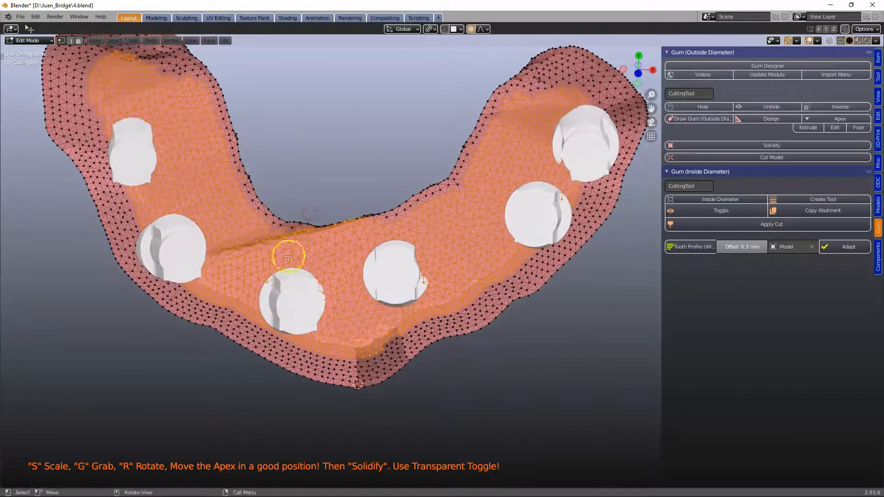
key("g")
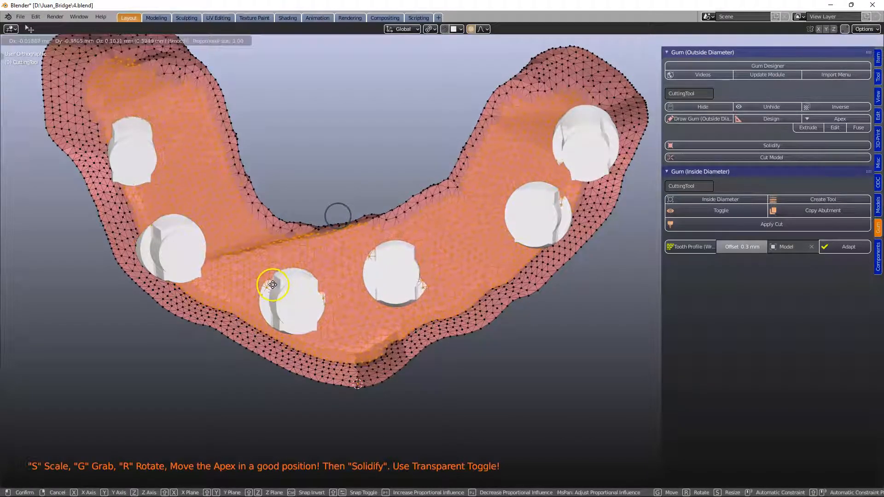
left_click(279, 283)
key("s")
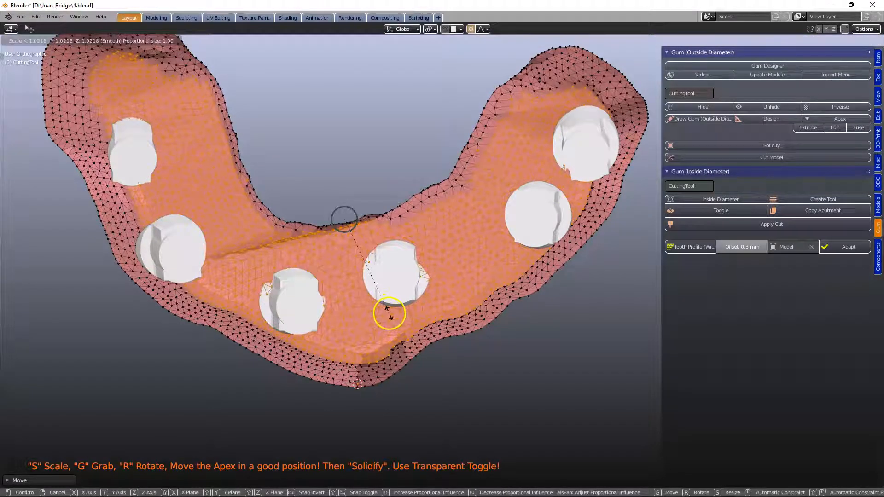
left_click(389, 313)
- Circle-select the gum mesh vertices around the central implant sleeve and move them with proportional editing
middle_click_drag(322, 256, 337, 183)
middle_click_drag(276, 274, 423, 249)
key("c")
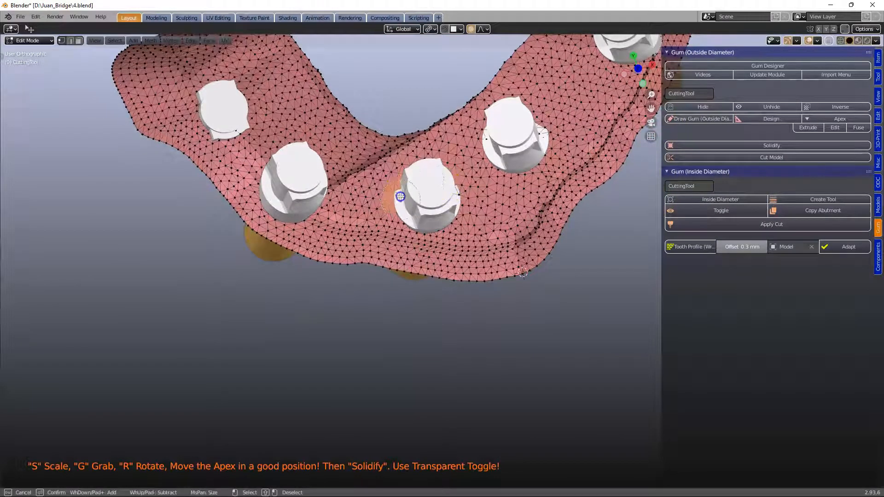
right_click(446, 207)
middle_click_drag(411, 257, 412, 180)
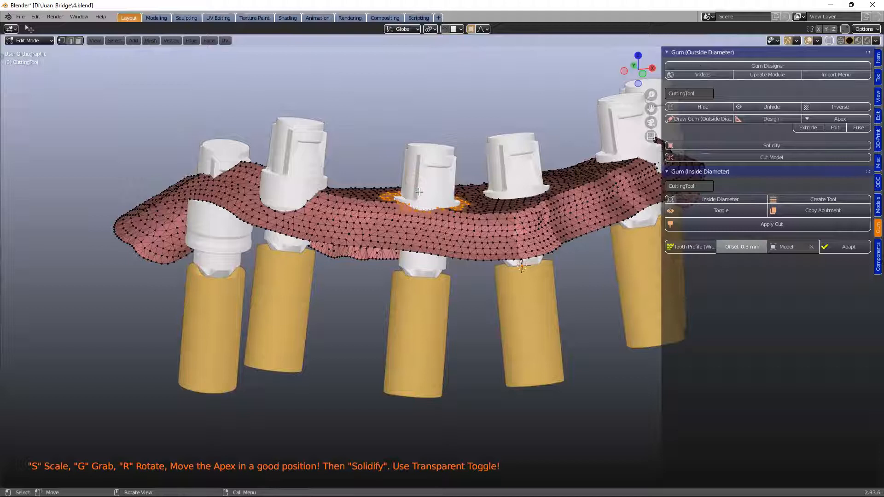
key("g")
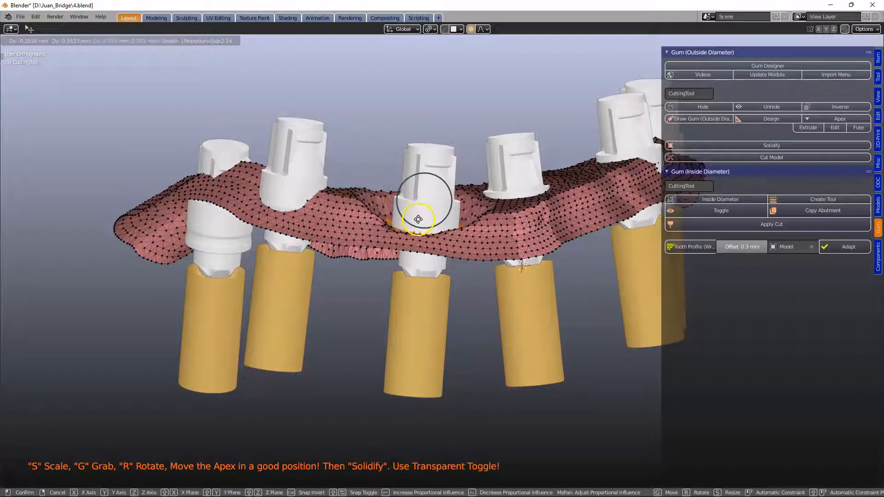
left_click(419, 222)
- Circle-select the gum vertices around a front implant sleeve and move them with proportional editing
middle_click_drag(418, 222, 410, 102)
mouse_move(397, 233)
middle_mouse_down()
mouse_move(357, 231)
mouse_move(342, 258)
mouse_move(349, 314)
mouse_move(327, 304)
mouse_move(316, 313)
middle_mouse_up()
key("c")
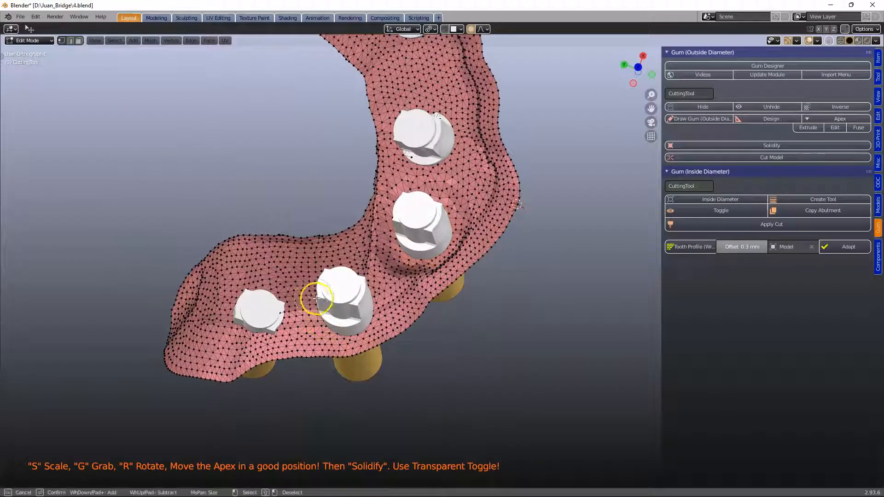
left_click_drag(332, 297, 328, 313)
middle_click_drag(330, 330, 321, 264)
key("g")
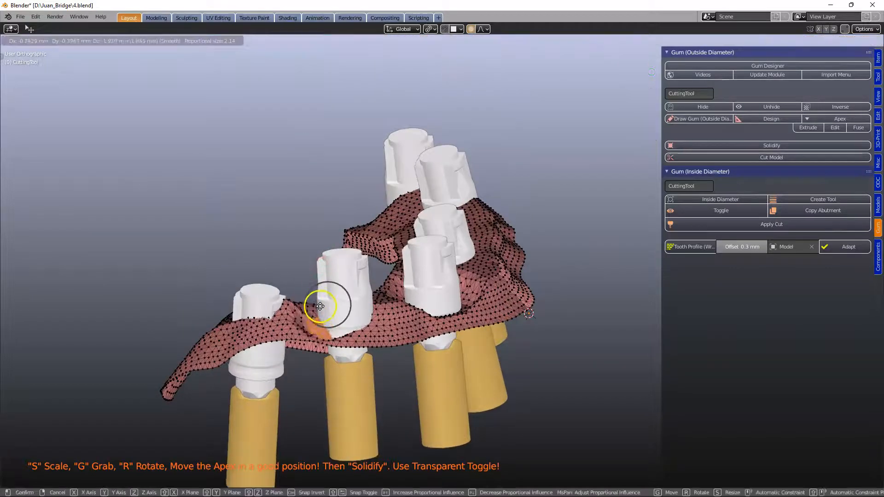
left_click(324, 298)
- Move the selected gum vertices along Z while adjusting the proportional editing falloff size
middle_click_drag(323, 298, 203, 323)
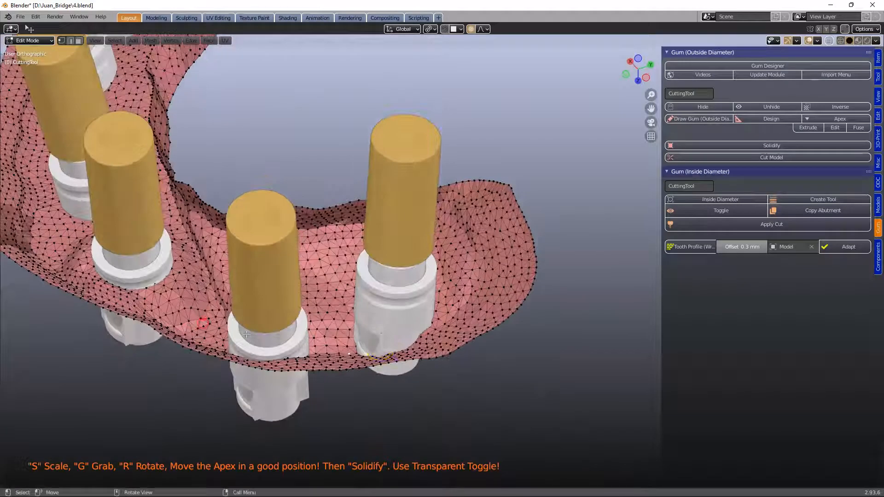
key("g")
key("z")
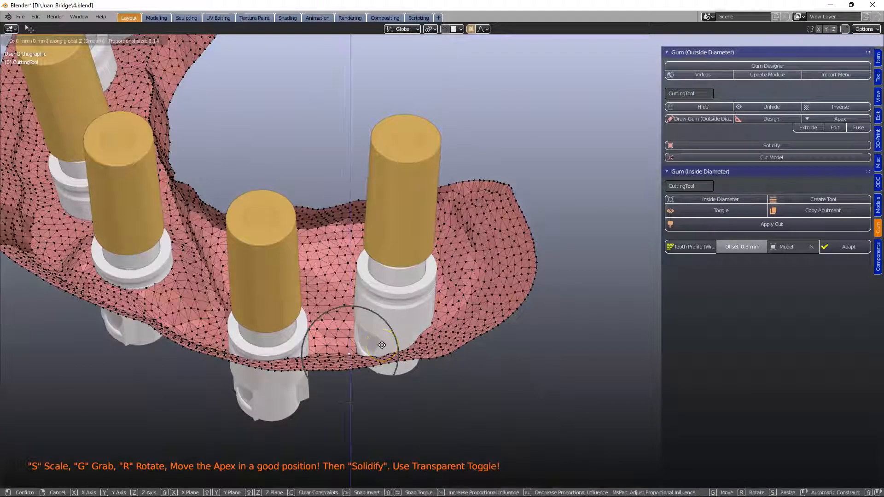
scroll(385, 304, "down", 1)
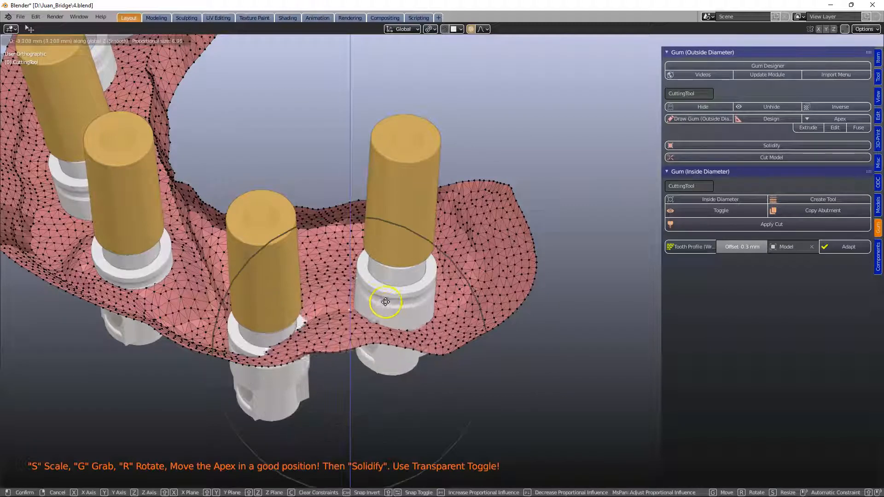
left_click(392, 280)
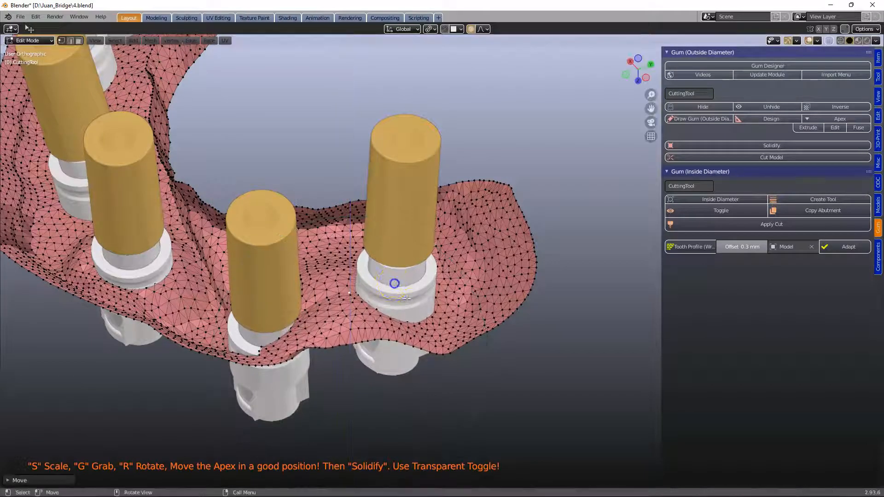
- Reposition the gum vertices beside the right implant sleeve, moving them freely and then along Z
key("g")
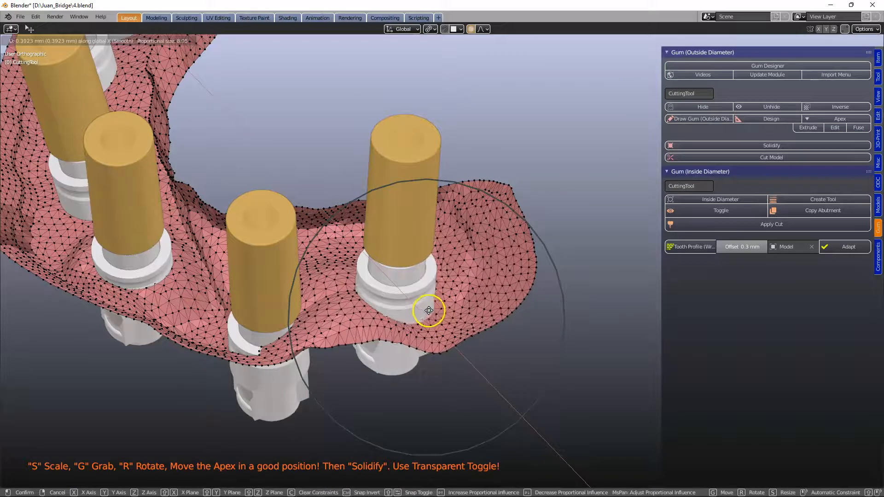
left_click(432, 315)
key("g")
key("z")
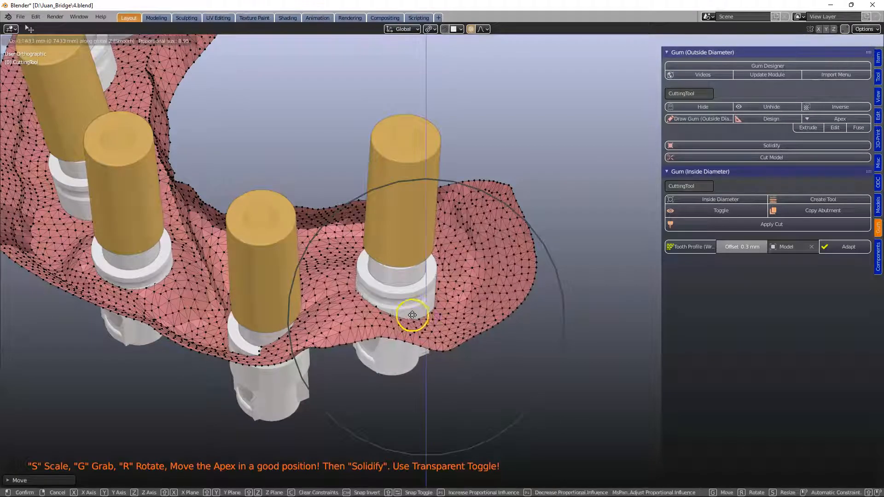
left_click(417, 300)
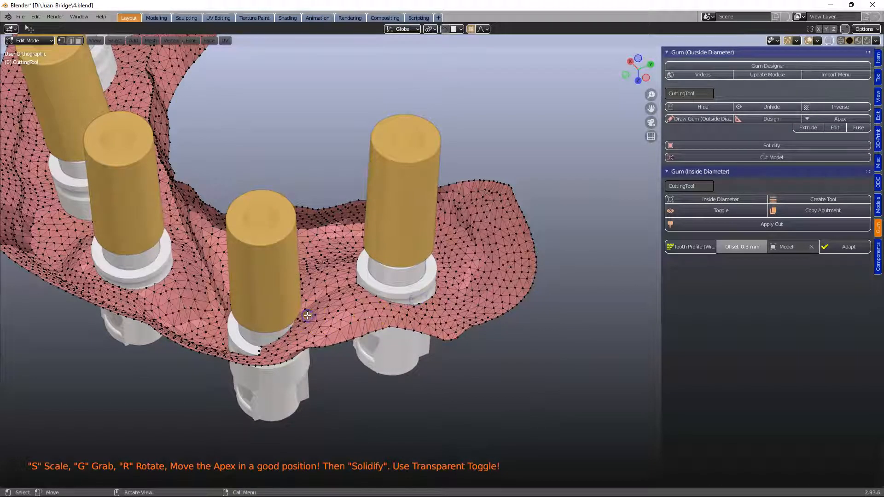
- Move the gum vertices beside two neighbouring implant sleeves along Z so the mesh hugs the sleeves
key("g")
key("z")
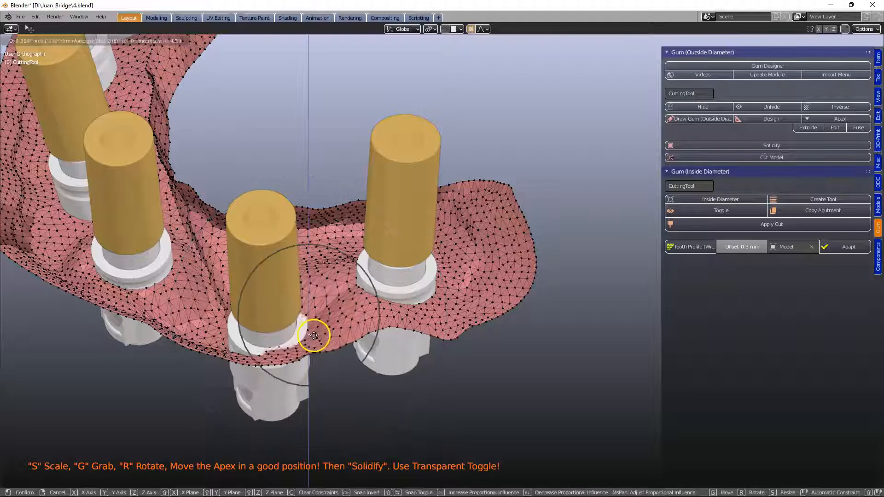
left_click(319, 343)
middle_click_drag(319, 343, 158, 352)
key("g")
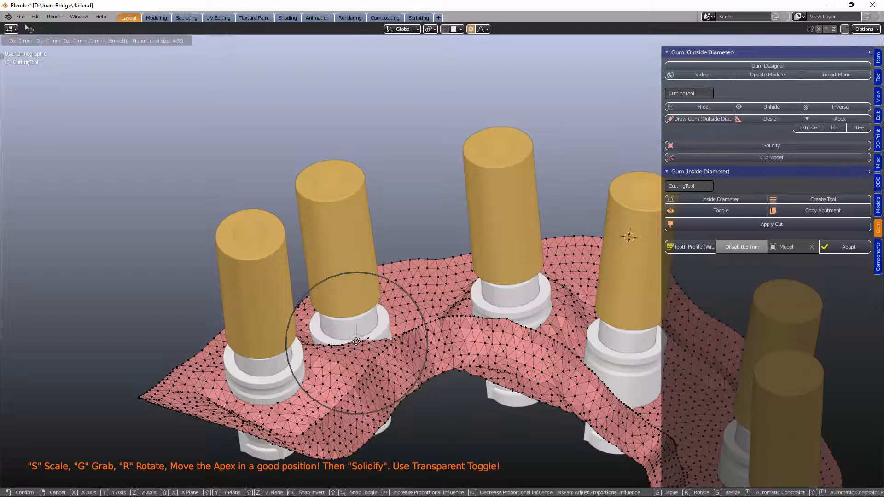
key("z")
left_click(408, 340)
middle_click_drag(408, 339, 423, 183)
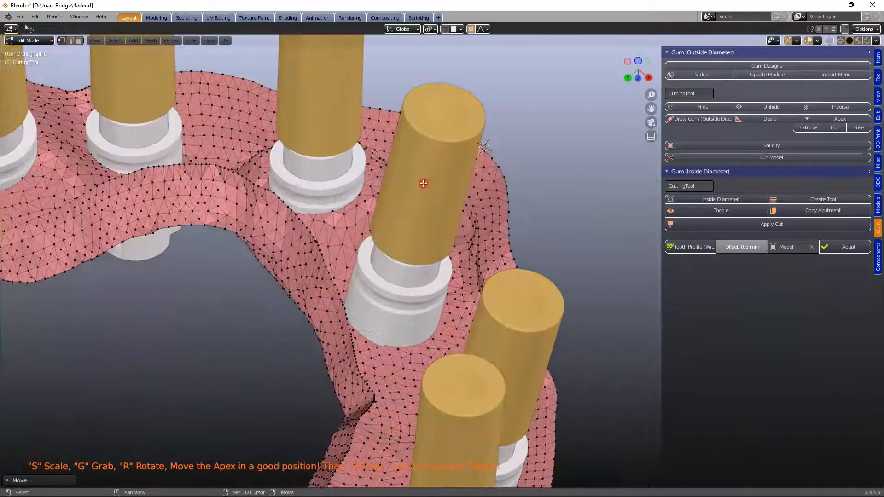
- Move the selected gum region around the central implant sleeve with proportional editing
middle_click_drag(357, 327, 321, 327)
middle_click_drag(260, 358, 433, 224)
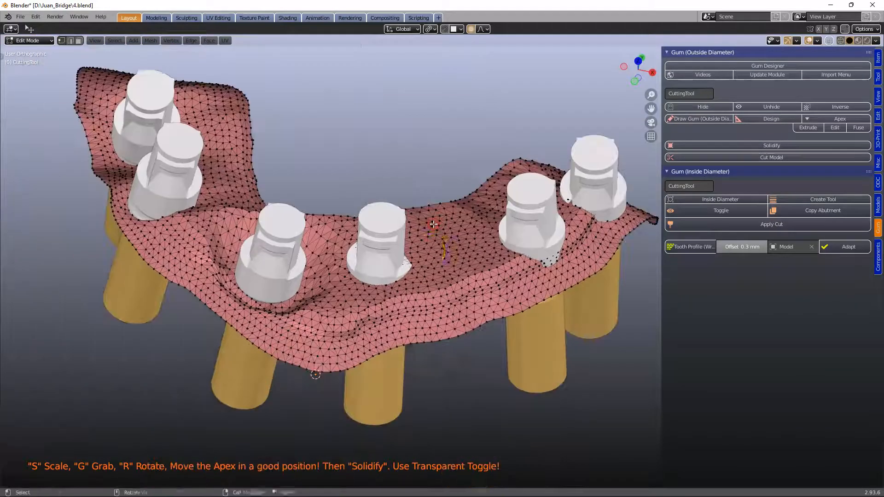
middle_click_drag(416, 260, 412, 281)
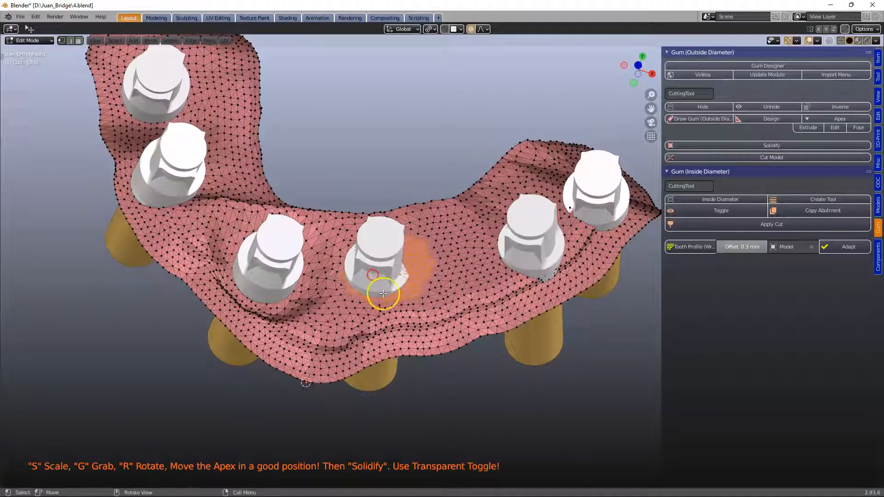
middle_click_drag(383, 293, 382, 256)
key("g")
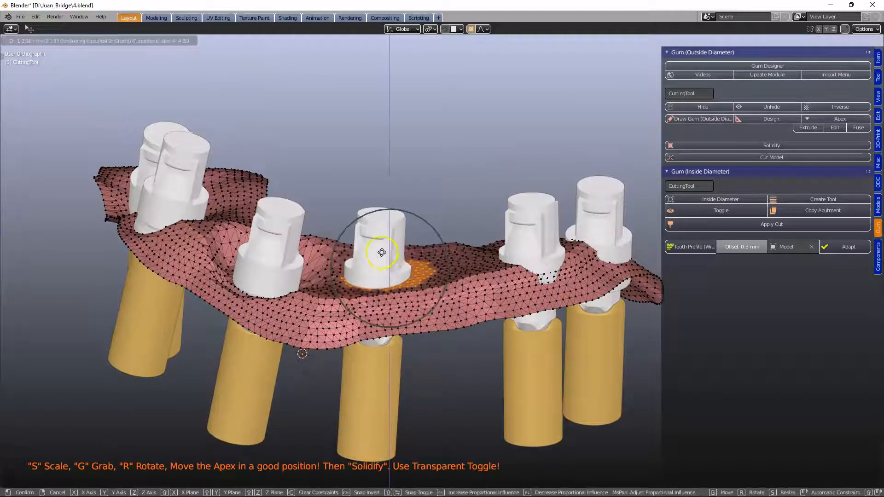
left_click(383, 272)
- Circle-select the gum vertices around a right-side implant sleeve and move them along Z twice
middle_click_drag(383, 271, 407, 147)
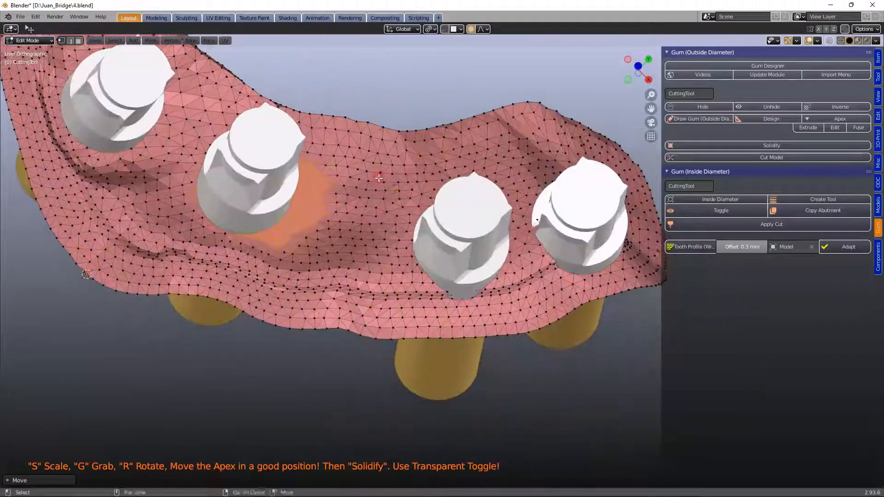
scroll(403, 226, "down", 1)
key("alt+a")
middle_click_drag(402, 225, 397, 249)
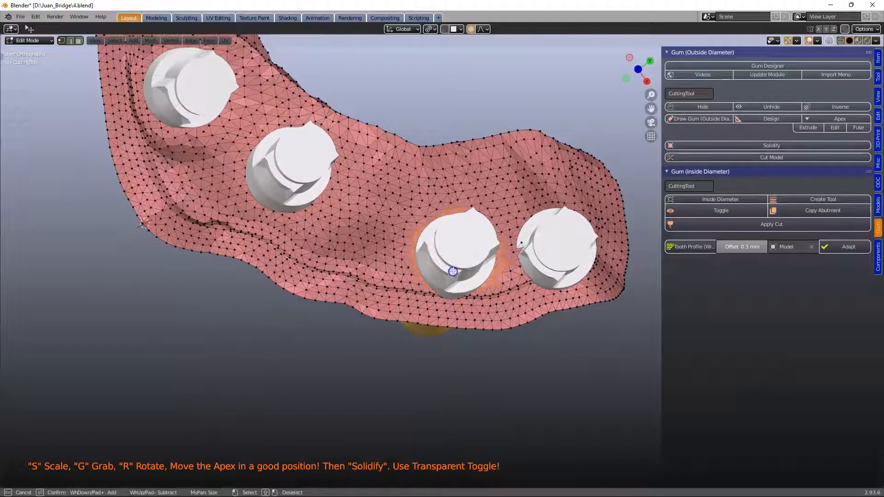
middle_click_drag(442, 326, 451, 231)
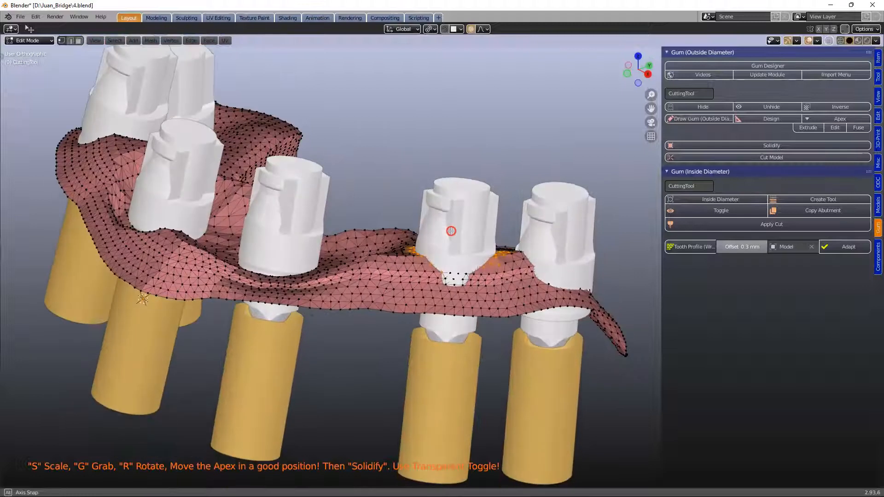
key("g")
key("z")
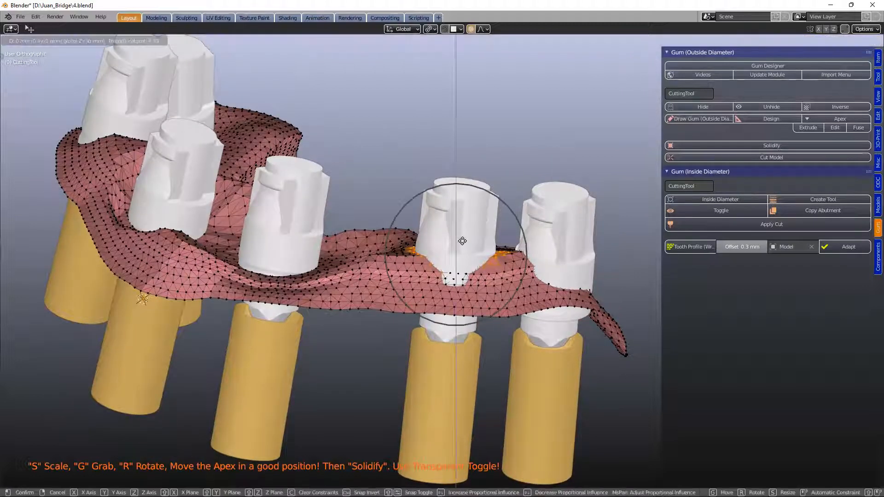
left_click(457, 266)
middle_click_drag(458, 260, 448, 208)
key("g")
key("z")
left_click(437, 287)
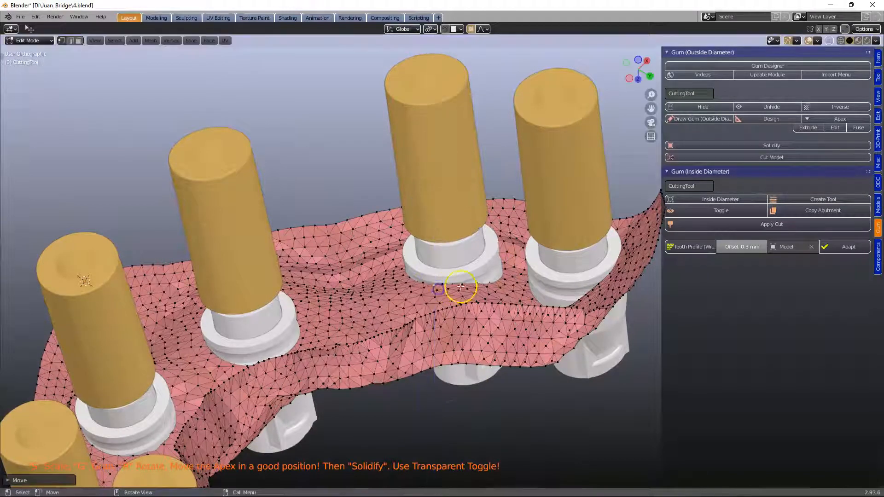
- Select and move gum vertices next to the rear right implant sleeves into place
key("g")
left_click(506, 251)
middle_click_drag(507, 251, 564, 275)
left_click(551, 265)
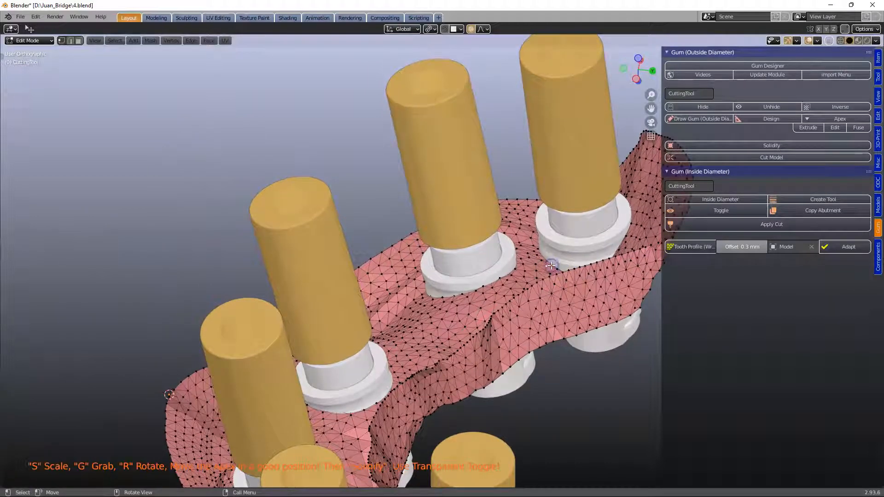
key("g")
left_click(548, 253)
- Select a vertex on the gum edge beside a rear sleeve and move it with proportional editing
middle_click_drag(548, 252, 608, 268)
left_click(591, 253)
key("g")
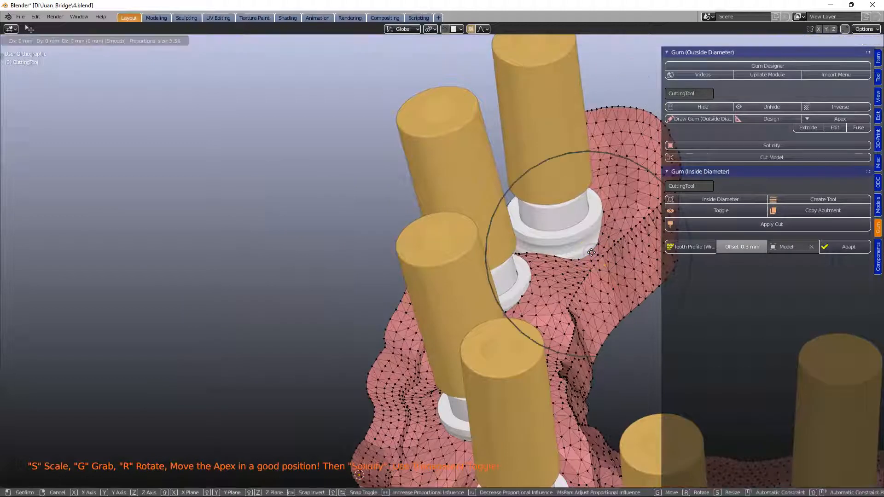
left_click(588, 248)
- Select a gum vertex near the rear sleeve and move it along Z with a larger falloff
middle_click_drag(589, 247, 111, 312)
left_click(546, 250)
scroll(547, 251, "up", 5)
key("g")
key("z")
left_click(225, 317)
- Select a gum margin vertex below the rear implant sleeve and move it with proportional editing
scroll(276, 356, "down", 9)
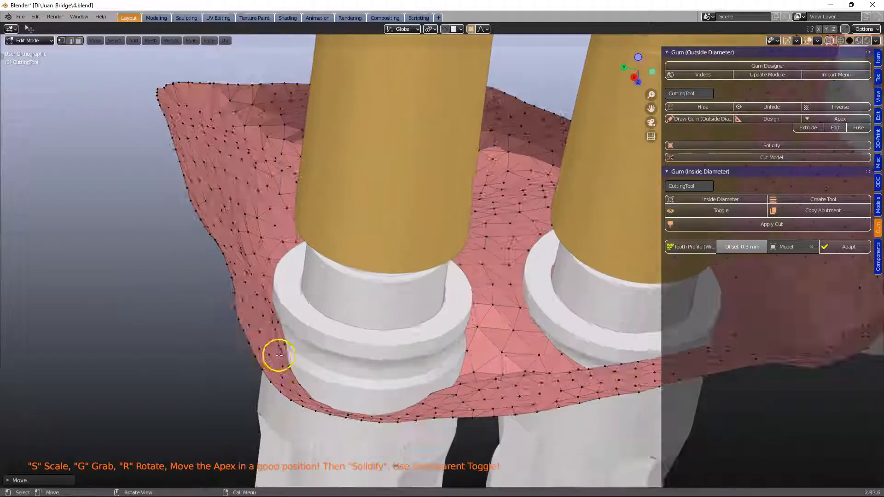
middle_click_drag(535, 305, 350, 255)
scroll(433, 321, "up", 2)
middle_click_drag(434, 321, 363, 294)
scroll(402, 282, "up", 4)
left_click(481, 211)
middle_click_drag(481, 223, 374, 274)
key("g")
left_click(489, 225)
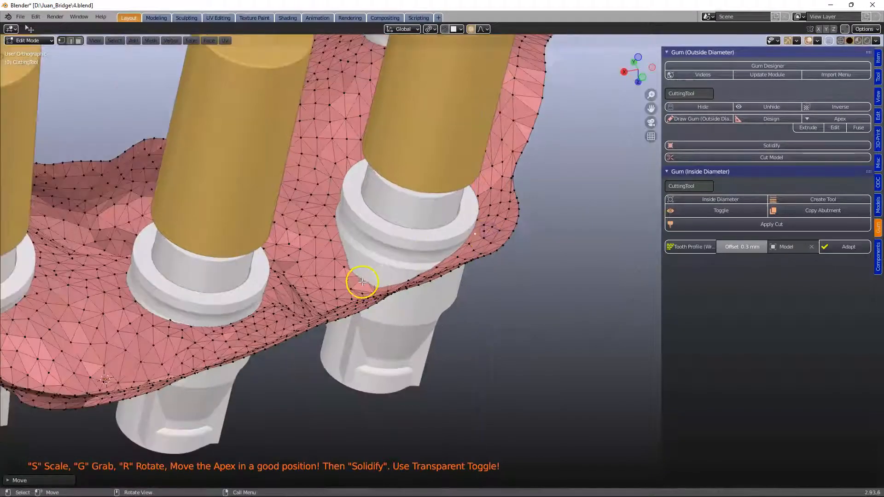
- Select another vertex at the sleeve's gum margin and move it along Z
left_click(362, 282)
key("g")
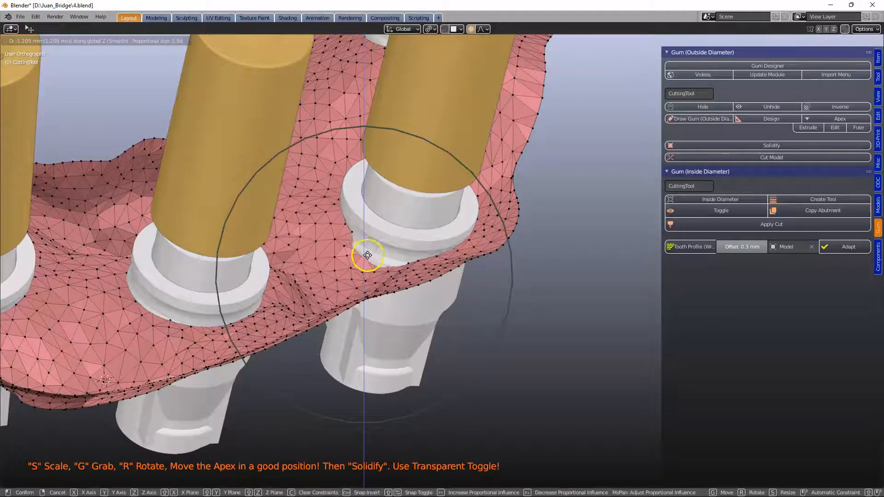
left_click(367, 256)
middle_click_drag(383, 296, 358, 224)
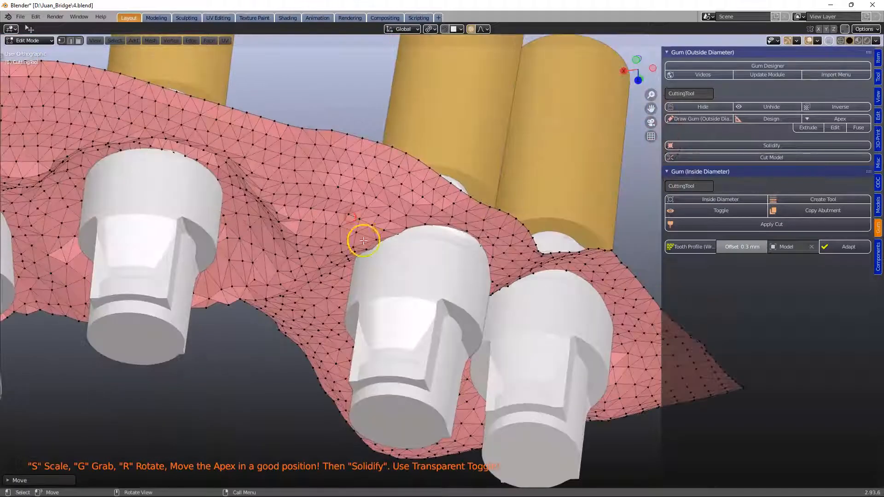
- Select a gum vertex beside the front-left sleeve and move it with proportional editing
left_click(367, 247)
scroll(384, 256, "down", 3)
middle_click_drag(395, 263, 507, 221)
middle_click_drag(256, 244, 298, 329)
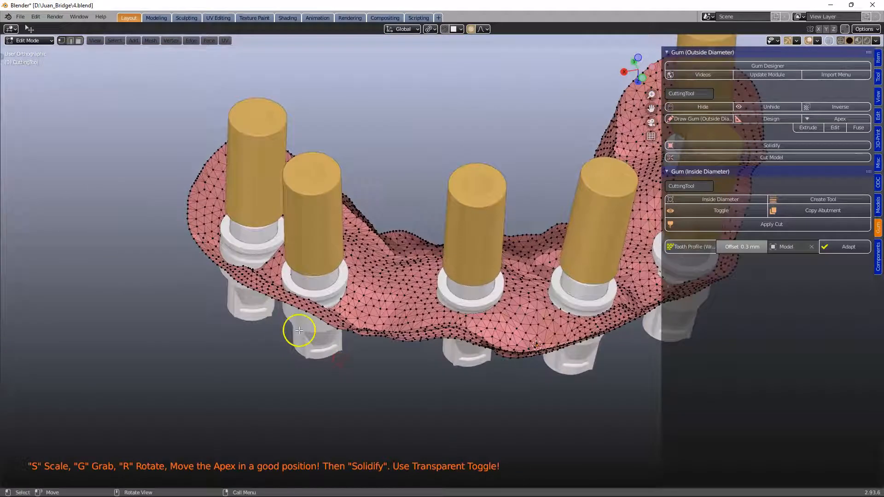
scroll(255, 332, "up", 3)
key("g")
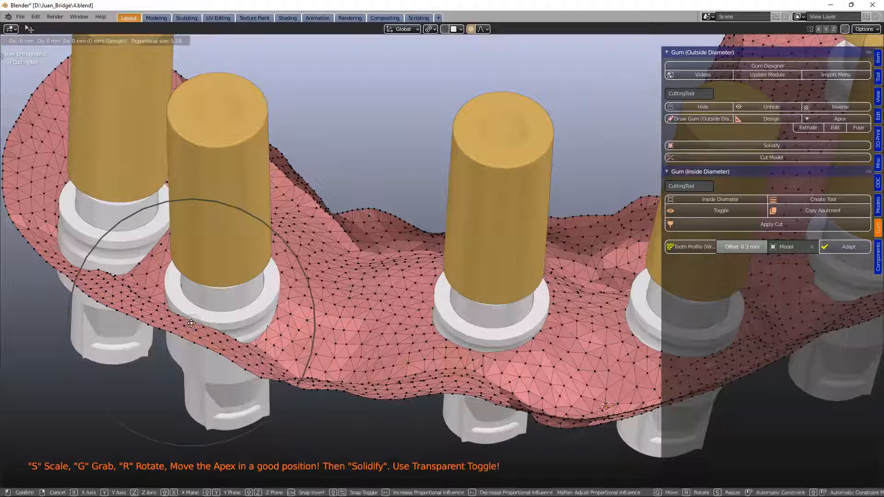
left_click(335, 290)
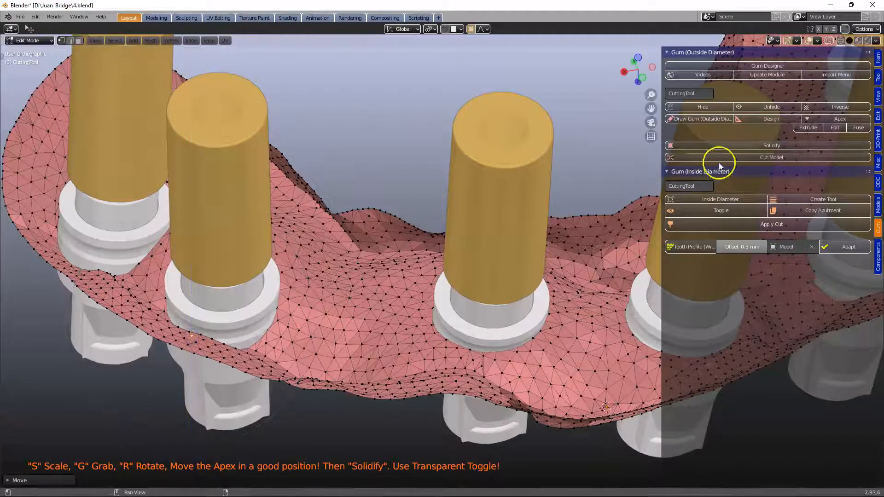
- Solidify the gum cutting tool
left_click(750, 147)
scroll(512, 230, "down", 4)
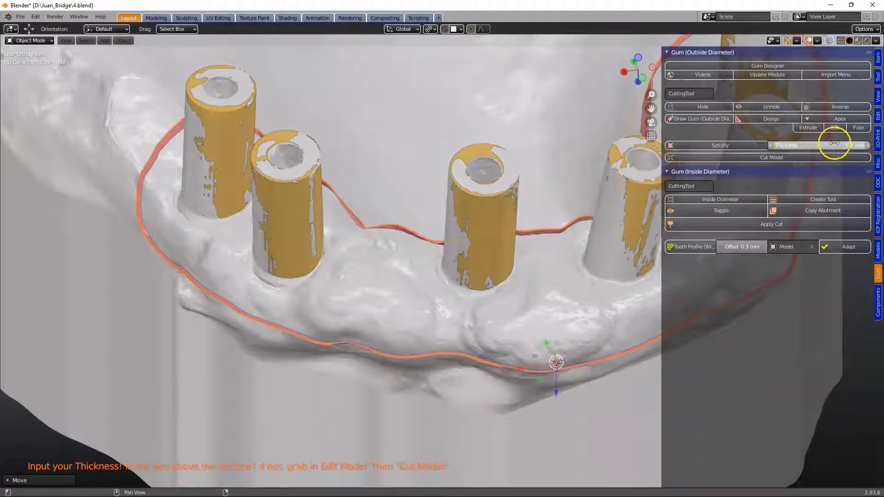
left_click_drag(661, 172, 633, 172)
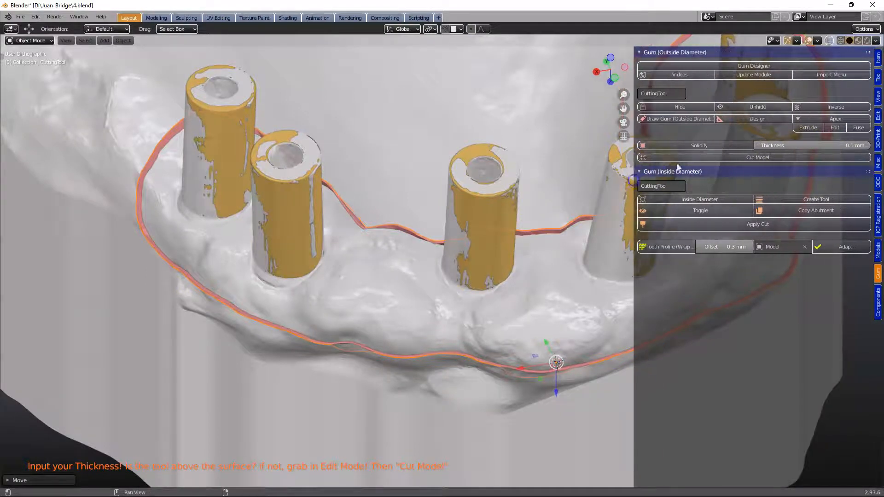
- Inspect the solidified tool against the model surface from several angles and zoom levels
middle_click_drag(302, 206, 292, 150)
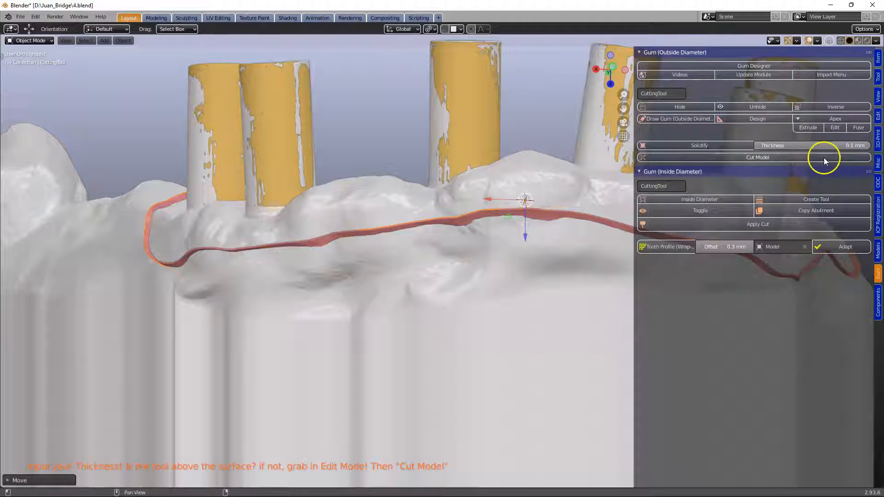
middle_click_drag(346, 221, 247, 273)
scroll(351, 242, "up", 4)
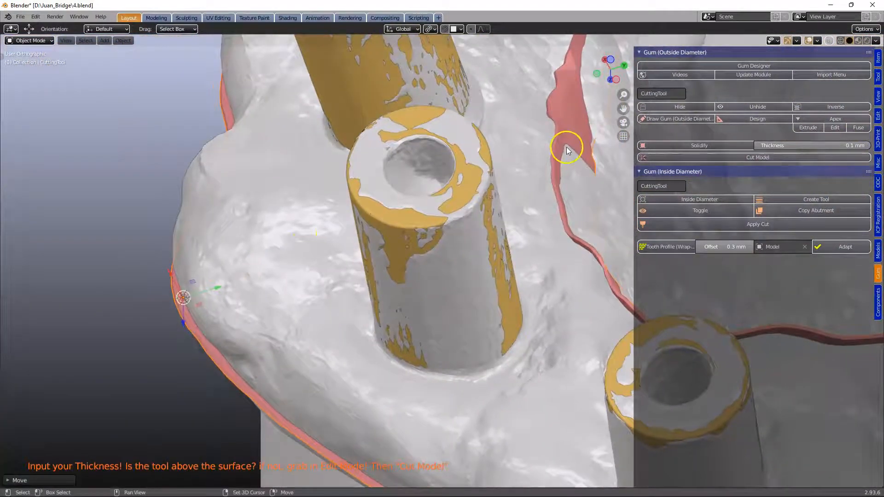
middle_click_drag(566, 147, 427, 225, "shift")
scroll(413, 187, "up", 4)
middle_click_drag(412, 187, 445, 201)
scroll(469, 187, "down", 3)
middle_click_drag(518, 194, 438, 180, "shift")
scroll(433, 199, "up", 3)
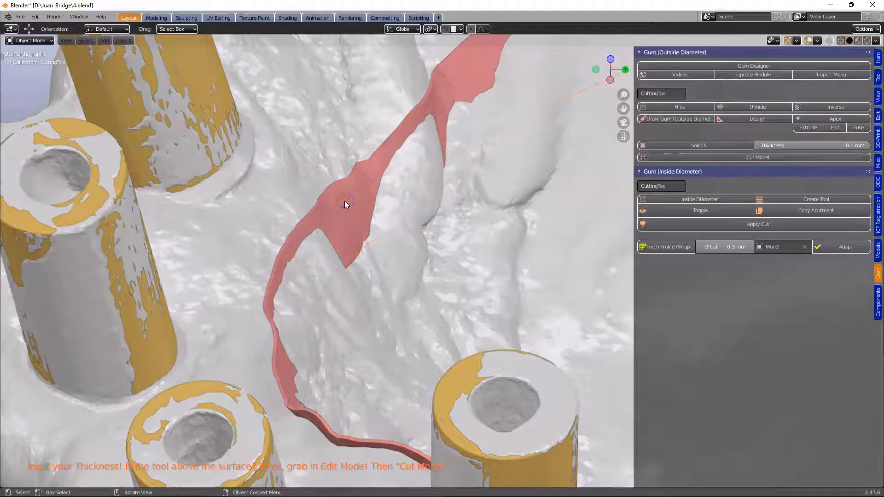
- Enter Edit Mode, select a vertex on the raised tool flap between sleeves, and move it down with proportional editing
key("Tab")
left_click(410, 174)
middle_click_drag(410, 174, 451, 179)
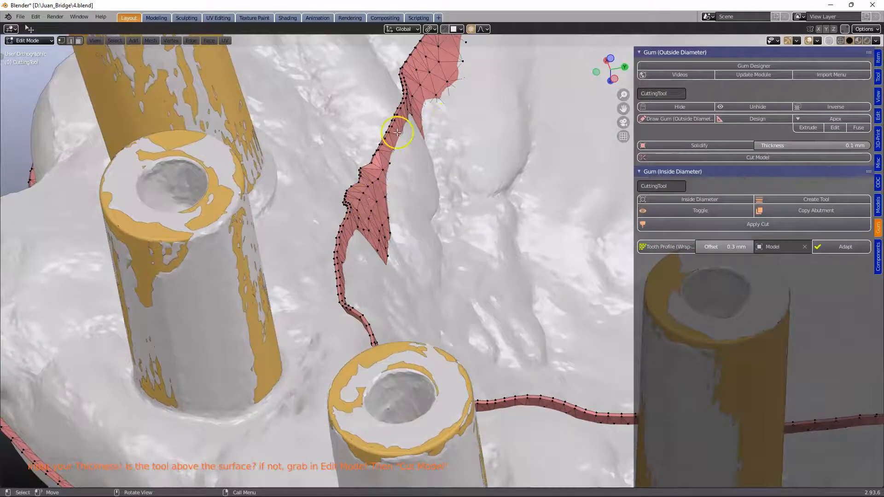
middle_click_drag(397, 132, 446, 36)
scroll(373, 172, "down", 1)
middle_click_drag(379, 197, 394, 185)
key("g")
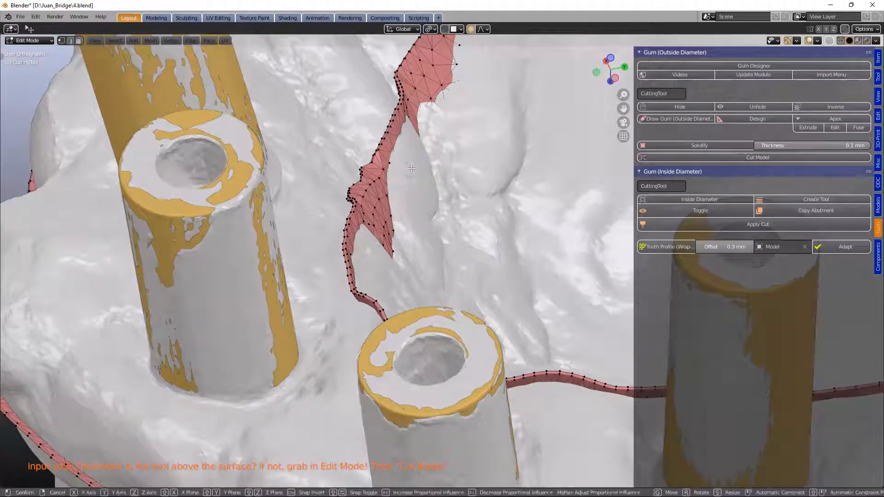
scroll(414, 167, "up", 2)
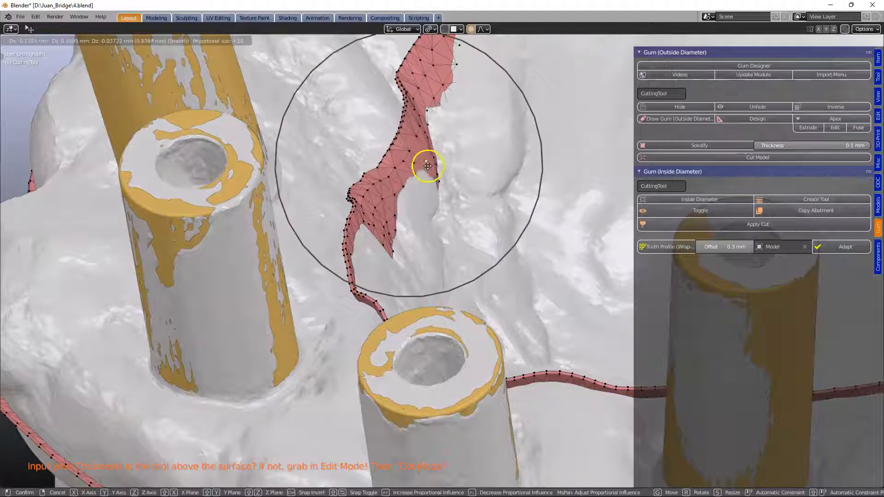
left_click(432, 171)
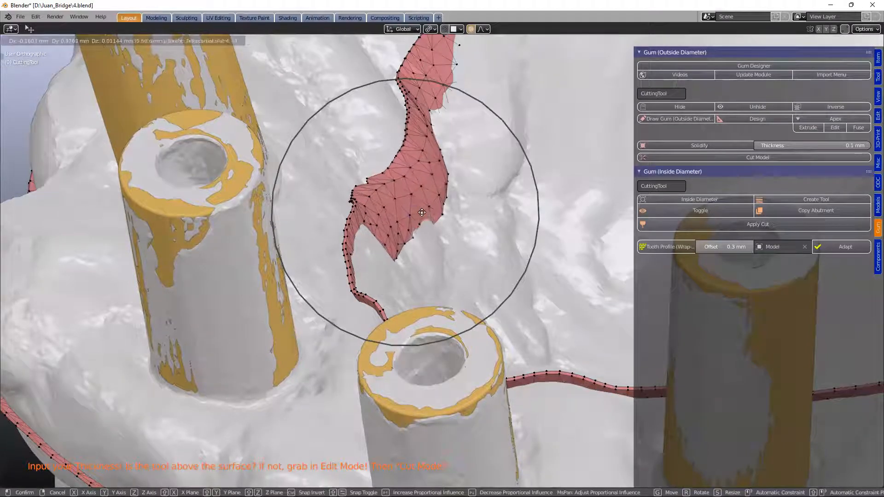
left_click(422, 210)
- Select a vertex on the tool section beside the rear sleeve and move it onto the model surface twice
middle_click_drag(422, 211, 415, 180)
scroll(416, 180, "down", 2)
middle_click_drag(527, 215, 554, 319, "shift")
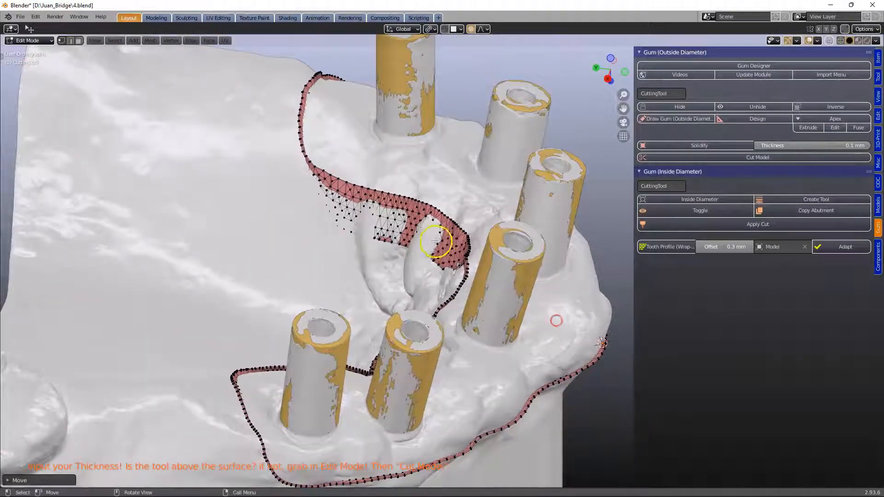
scroll(431, 244, "up", 5)
scroll(323, 196, "down", 1)
middle_click_drag(365, 207, 335, 204)
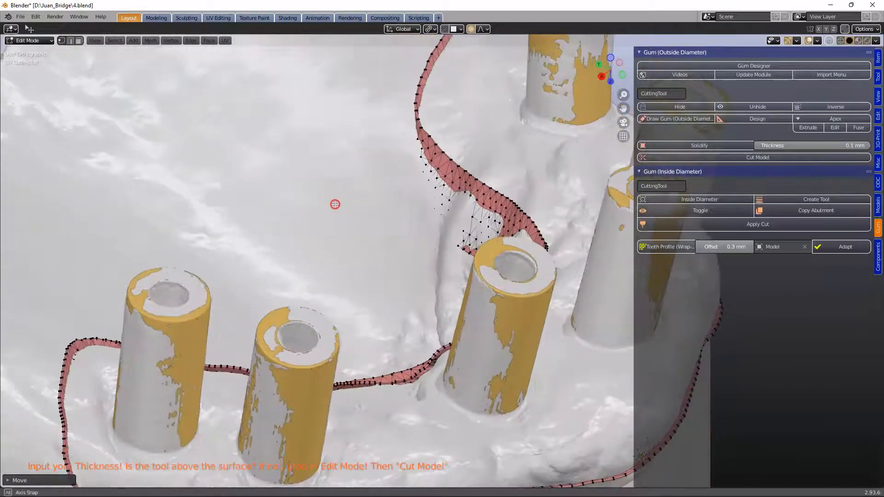
scroll(467, 212, "up", 1)
mouse_move(473, 205)
middle_mouse_down()
mouse_move(450, 213)
mouse_move(472, 205)
middle_mouse_up()
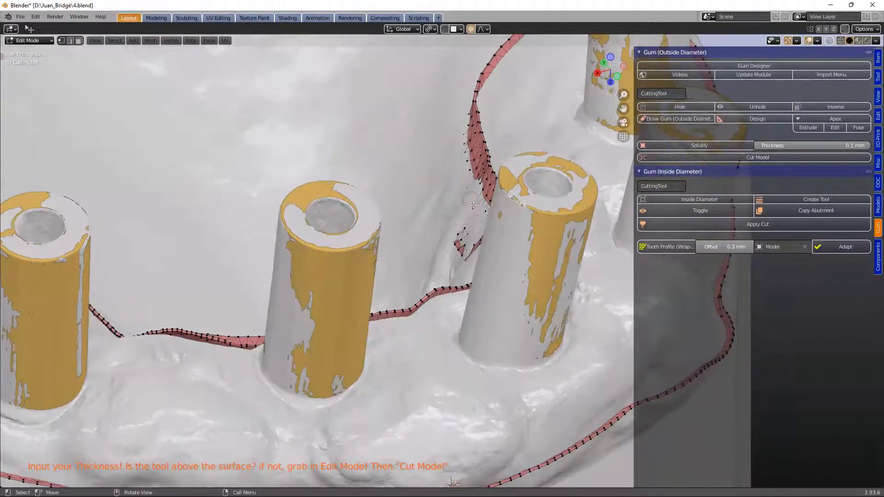
key("g")
left_click(462, 201)
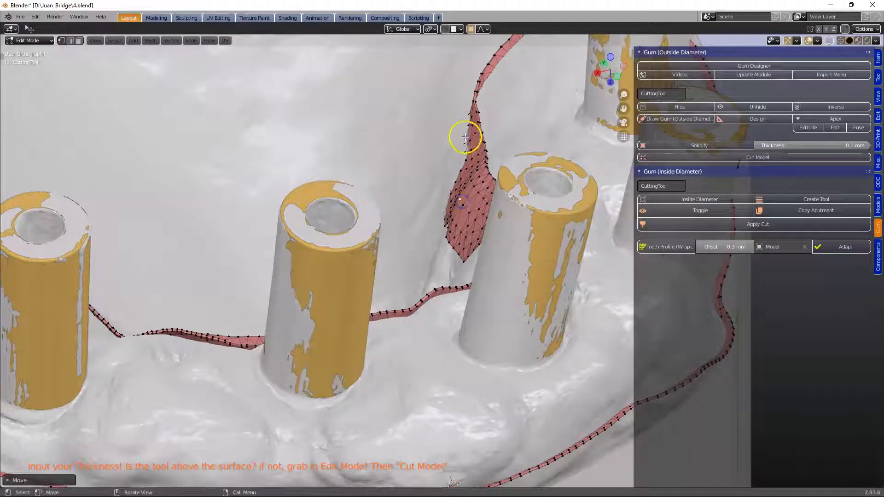
key("g")
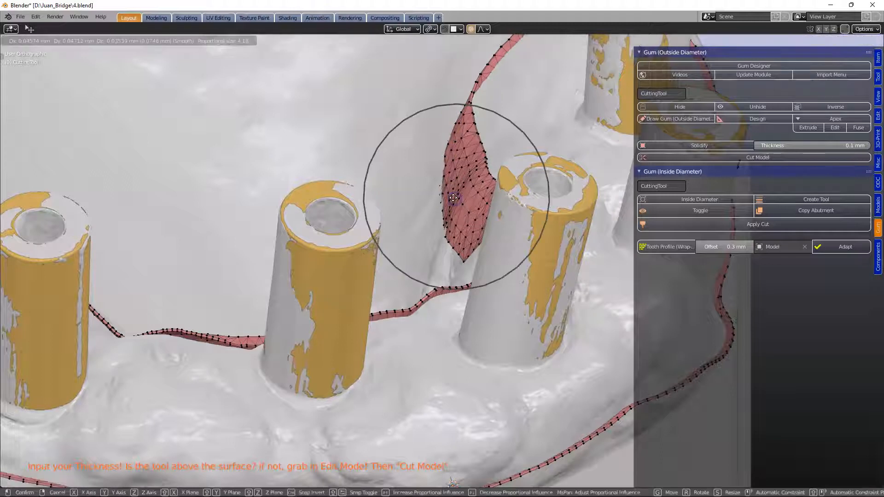
left_click(445, 198)
- Move the raised lingual tool section behind the front sleeves down onto the gum with proportional editing
scroll(444, 197, "down", 3)
middle_click_drag(445, 198, 466, 224)
key("g")
left_click(551, 216)
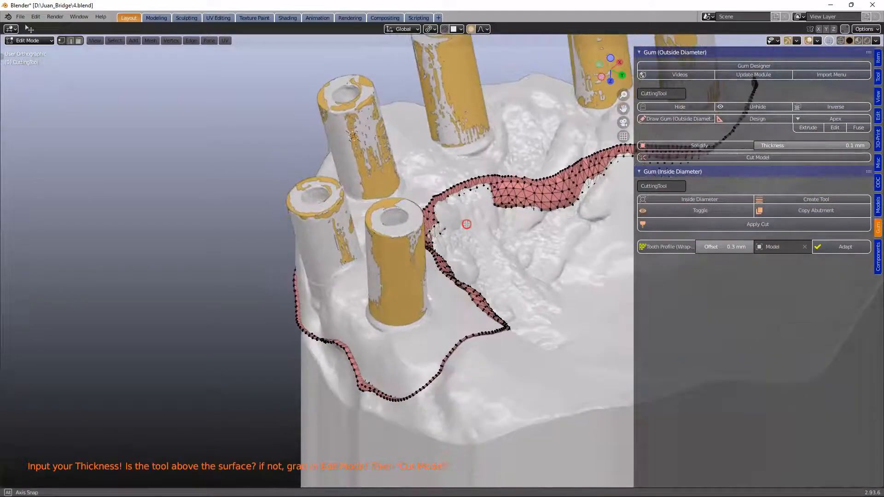
key("g")
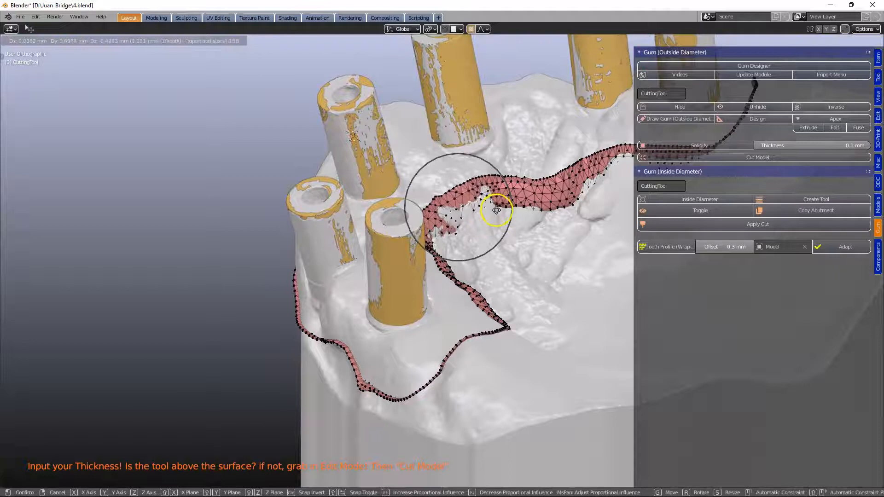
left_click(501, 205)
- Keep grabbing the lingual tool mesh and moving it down onto the model surface
middle_click_drag(502, 206, 480, 207)
key("g")
left_click(462, 181)
middle_click_drag(393, 187, 450, 195)
key("g")
left_click(426, 196)
- Move the wide lingual band of the tool further down onto the gum surface with proportional editing
middle_click_drag(500, 173, 481, 179)
key("g")
left_click(477, 180)
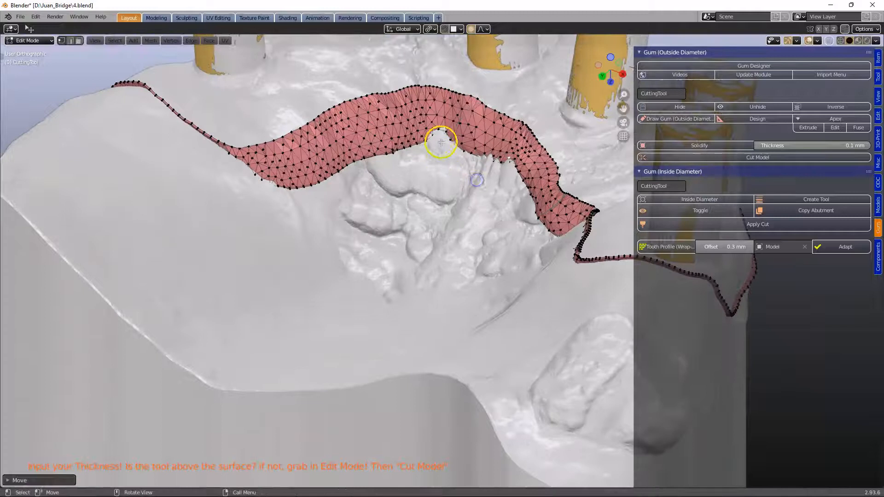
middle_click_drag(430, 133, 460, 148)
key("g")
left_click(469, 154)
key("g")
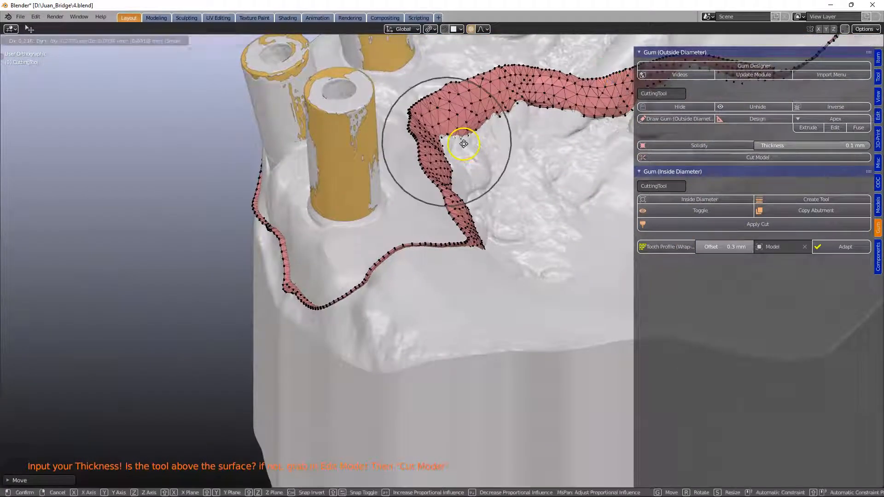
left_click(469, 145)
- Return to Object Mode and cut the model with the gum tool
middle_click_drag(514, 122, 489, 163)
left_click_drag(506, 140, 505, 147)
left_click_drag(436, 125, 438, 132)
middle_click_drag(486, 158, 639, 105)
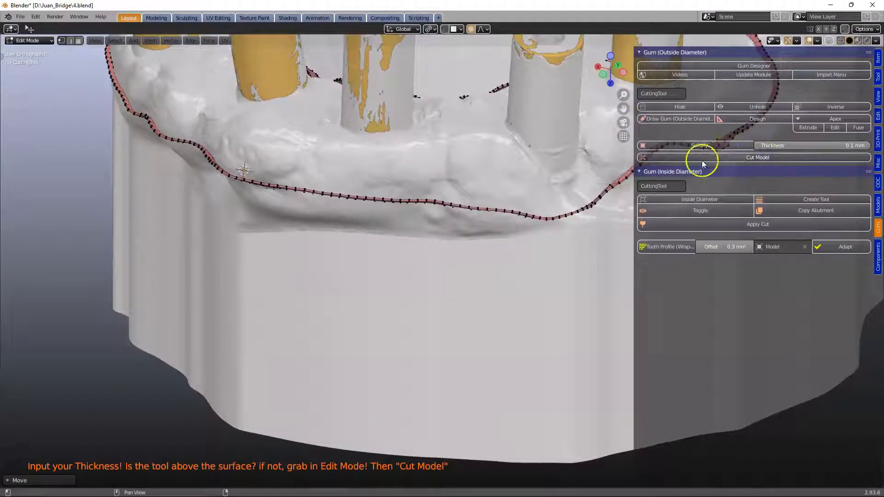
middle_click_drag(416, 217, 418, 213)
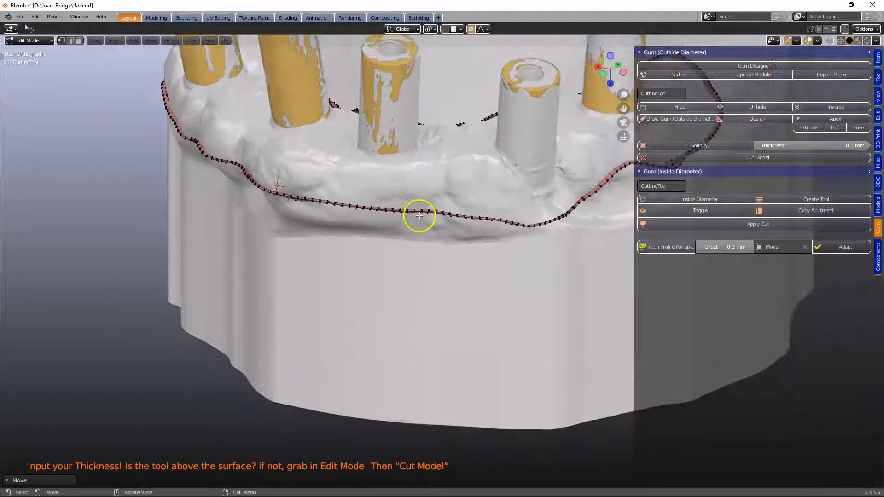
key("Tab")
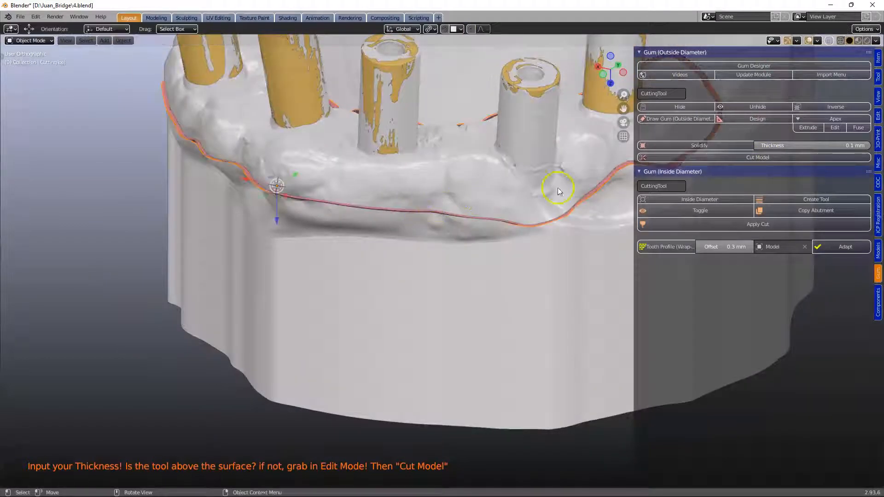
left_click(753, 166)
- Inspect the cut gum and analogs by hiding and unhiding the model and orbiting around it
middle_click_drag(446, 180, 457, 209)
left_click(418, 246)
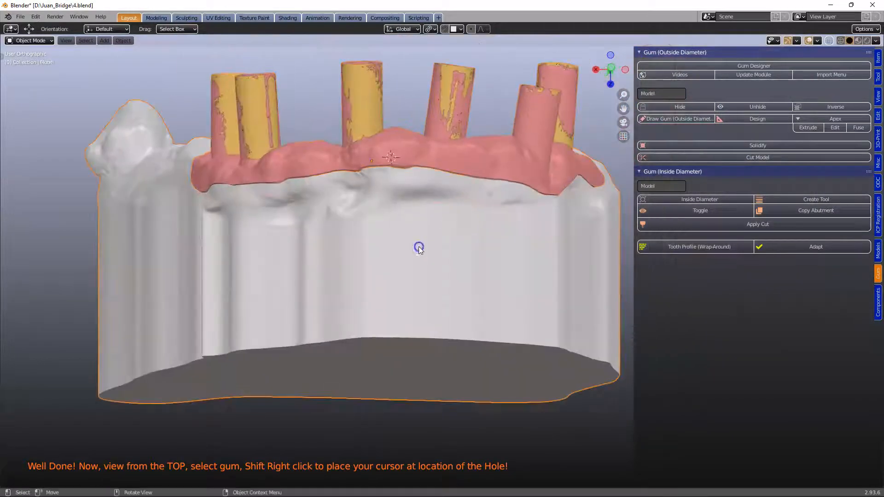
key("h")
middle_click_drag(419, 247, 393, 280)
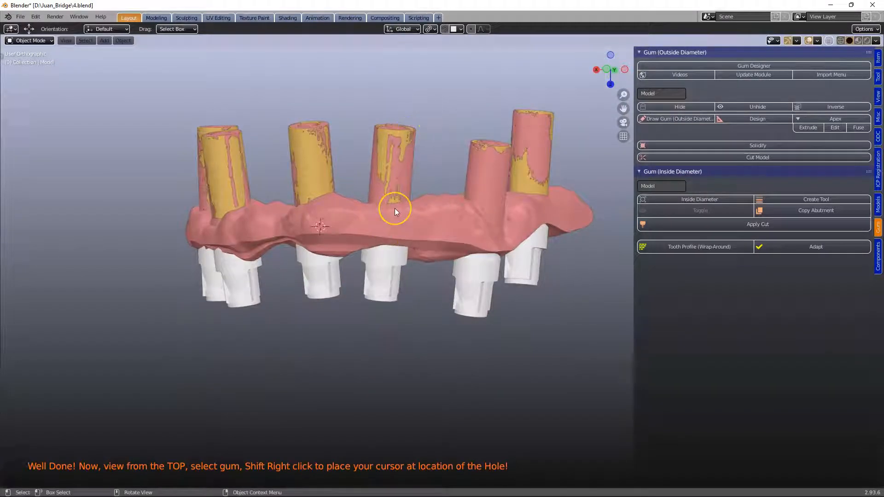
key("alt+h")
middle_click_drag(394, 208, 411, 236)
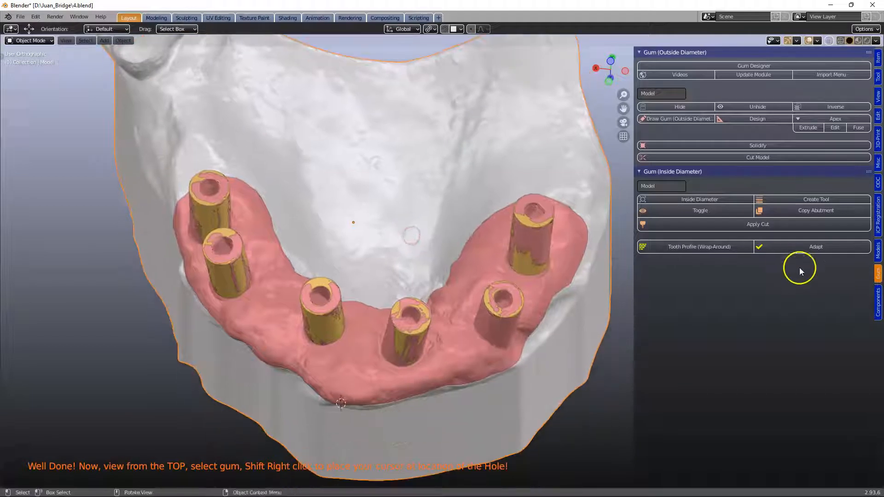
middle_click_drag(482, 289, 476, 267, "shift")
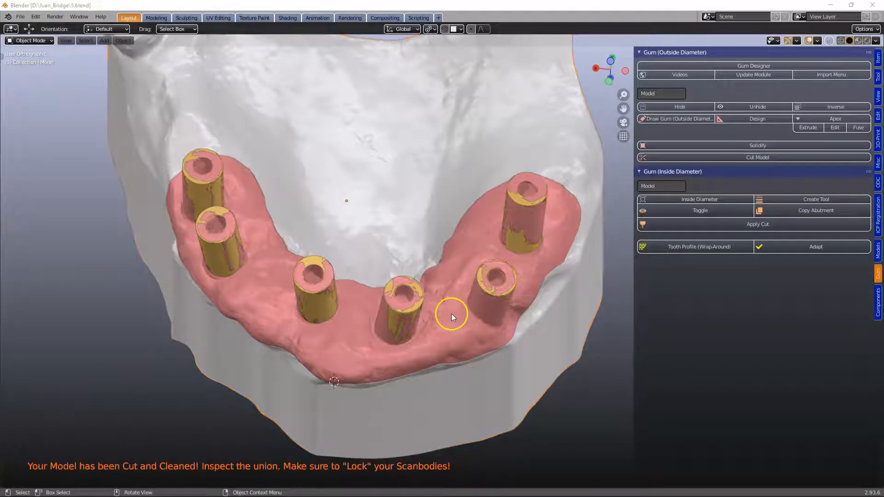
middle_click_drag(449, 313, 431, 284)
middle_click_drag(438, 386, 393, 299, "shift")
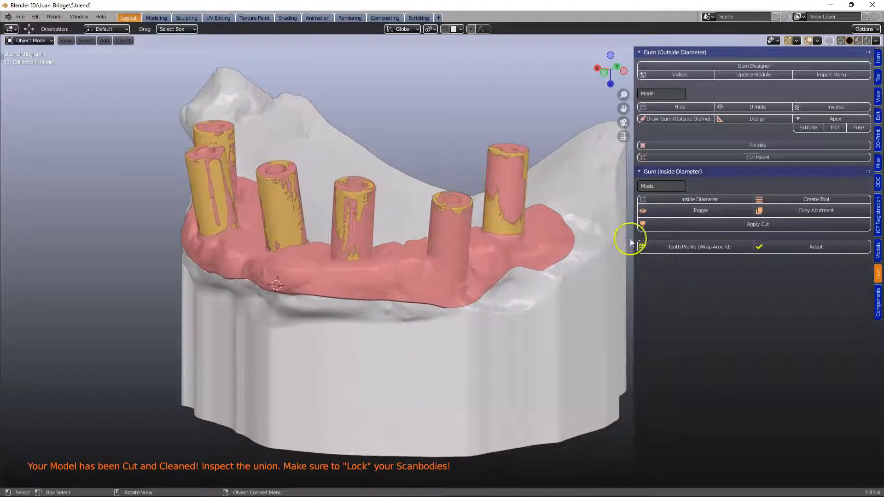
- Open the Components panel, select the model, and set it as the model being cut
left_click(878, 301)
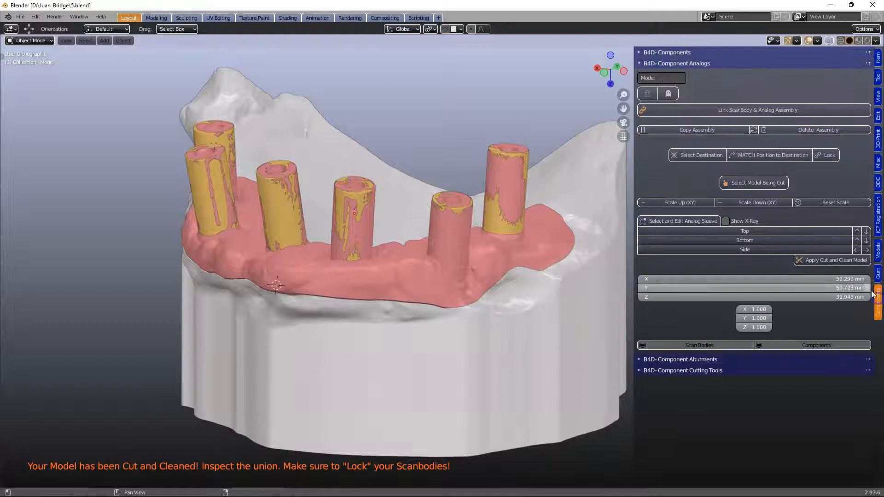
left_click(554, 307)
middle_click_drag(554, 306, 516, 285, "shift")
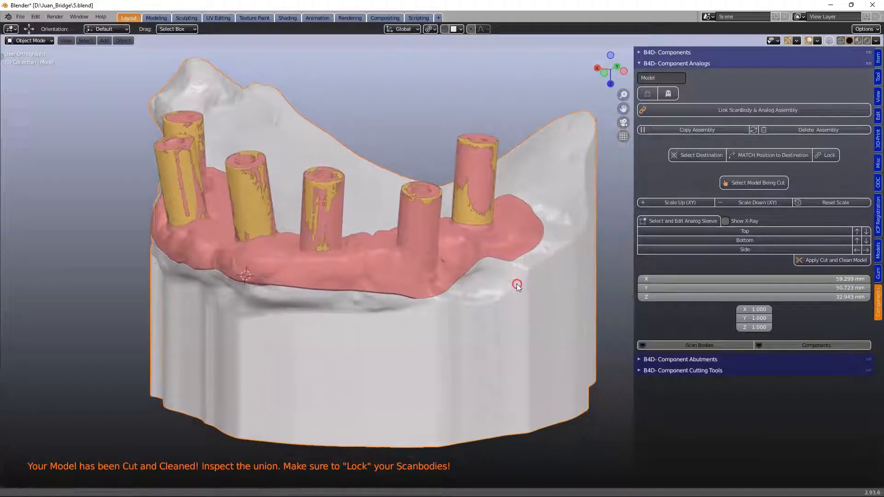
left_click(724, 184)
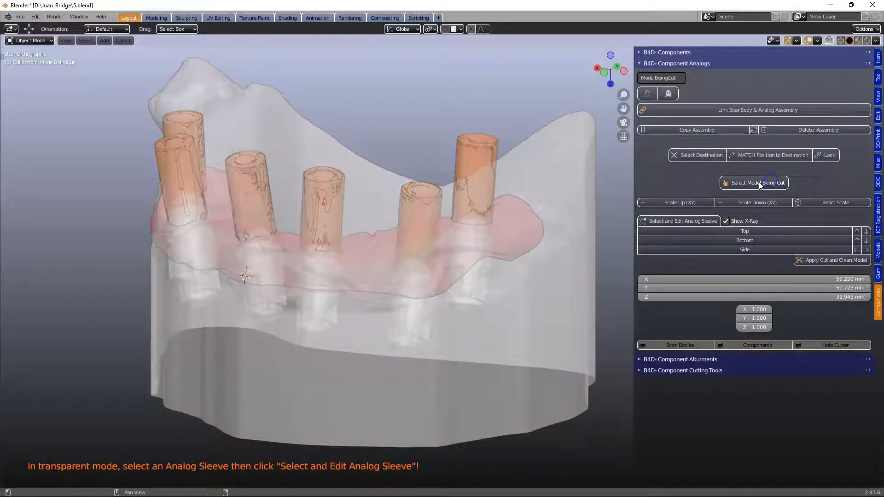
- Select an analog sleeve for editing and extend its hole cutter's top upward to 15.999 mm along Z
middle_click_drag(564, 283, 431, 311)
left_click(486, 277)
scroll(517, 278, "up", 5)
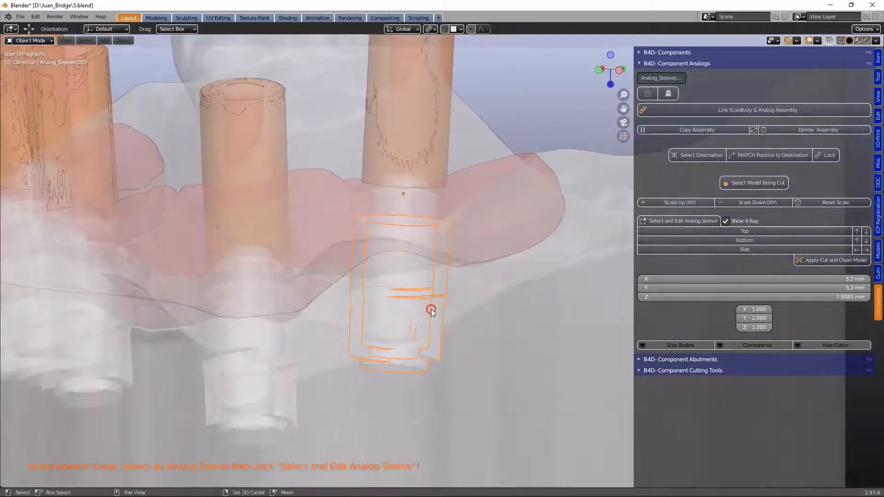
left_click(689, 223)
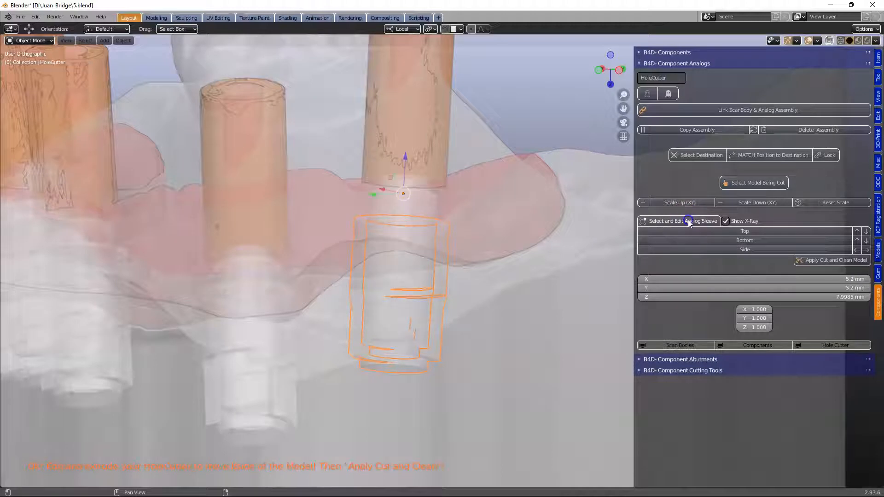
left_click(857, 231)
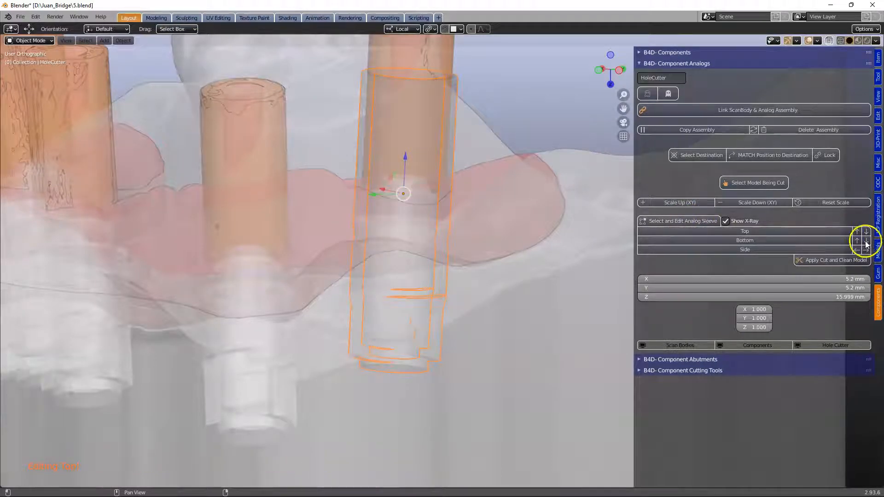
- Extend the hole cutter's bottom downward to 31.999 mm along Z and apply Cut and Clean Model
left_click(866, 240)
scroll(450, 280, "down", 5)
middle_click_drag(452, 280, 452, 309)
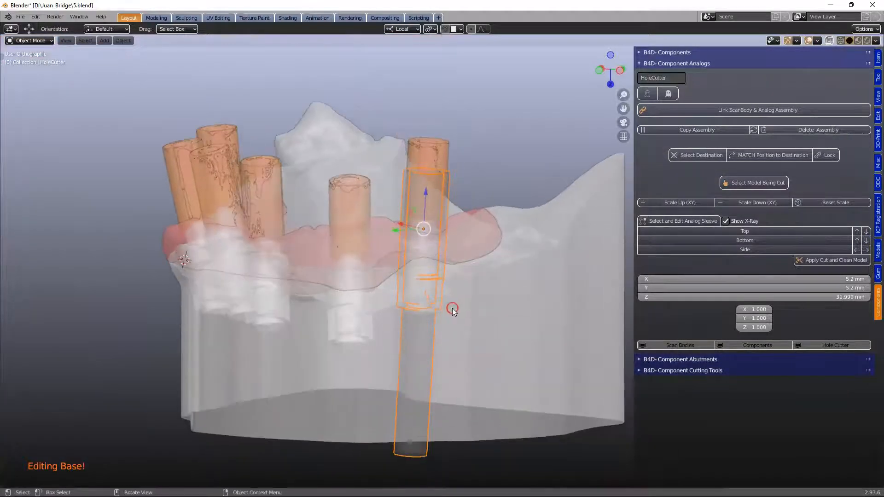
left_click(820, 261)
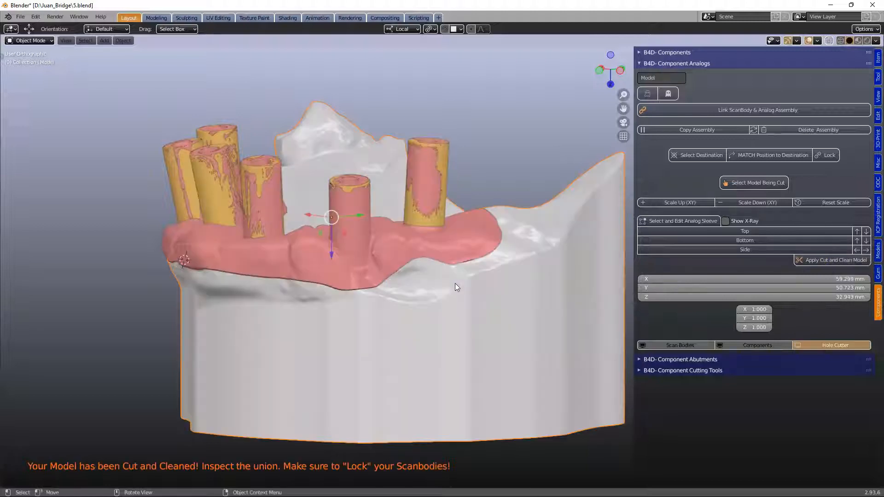
- Turn on X-ray, set the model as the model being cut, and select the next analog sleeve for editing
left_click(829, 40)
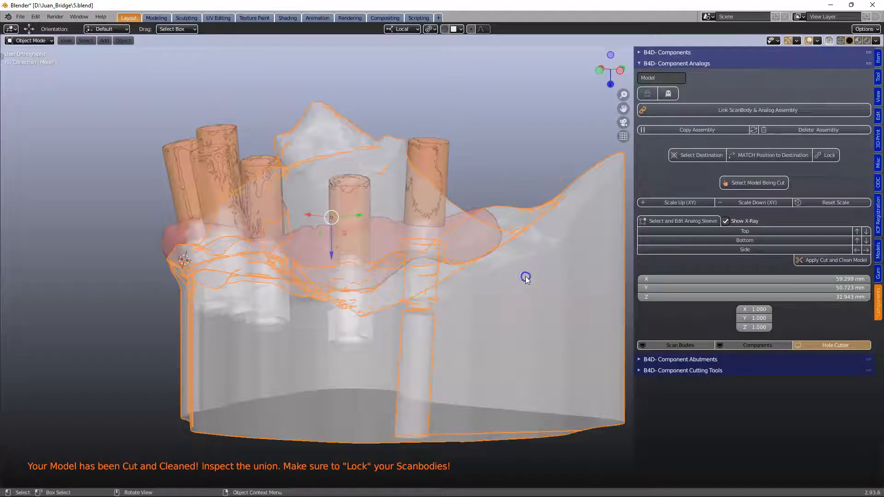
left_click(742, 184)
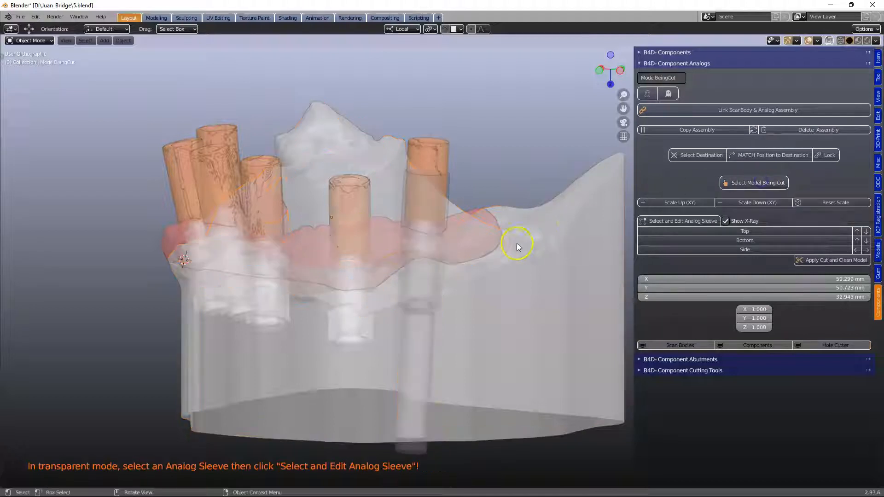
middle_click_drag(517, 247, 522, 181, "shift")
left_click(389, 249)
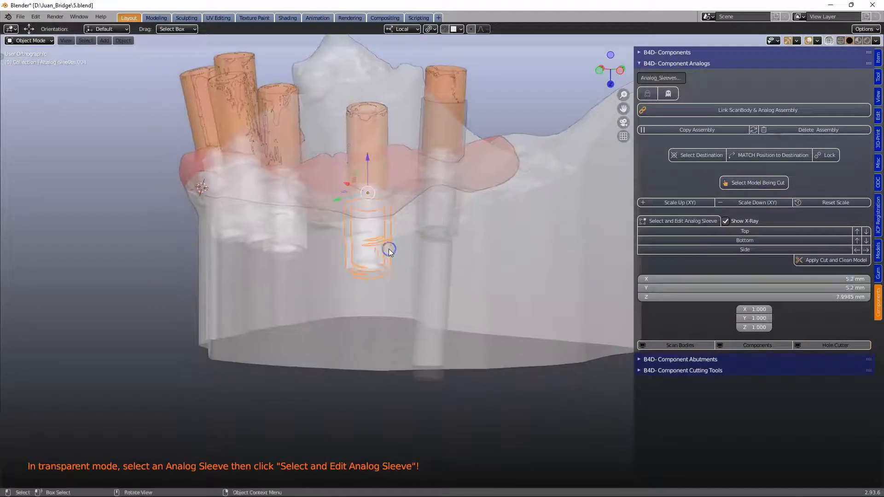
left_click(686, 221)
- Extend this hole cutter's top and bottom to 35.999 mm along Z and apply Cut and Clean Model
left_click(856, 232)
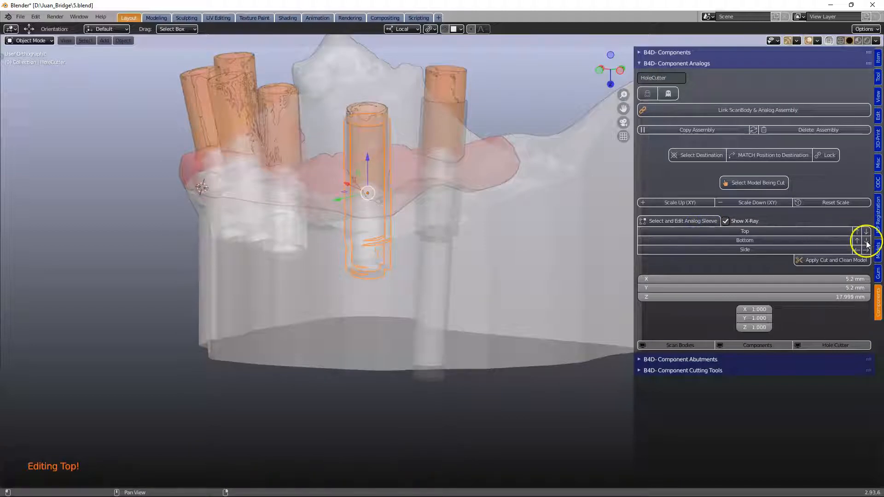
left_click(866, 241)
middle_click_drag(538, 240, 546, 268)
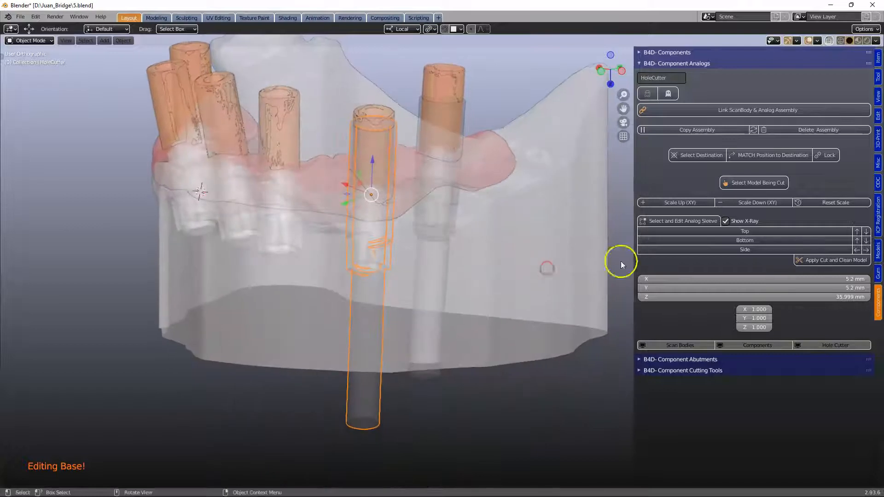
left_click(810, 261)
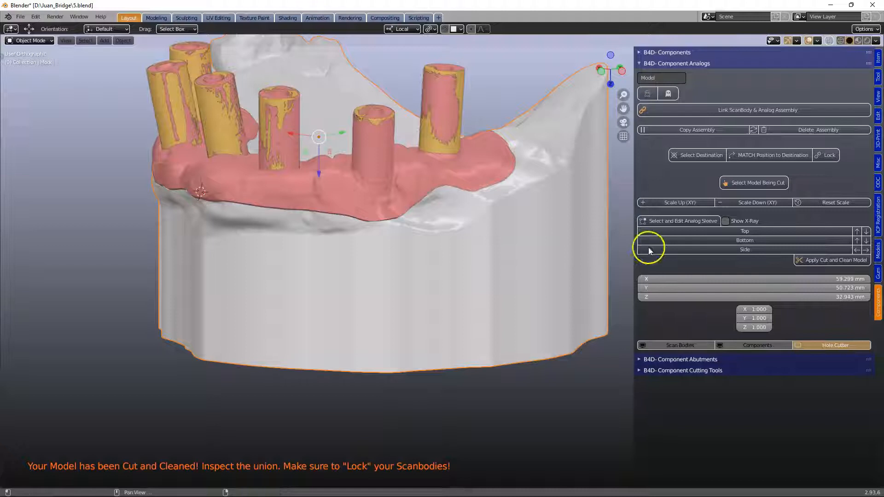
- Show X-ray, set the model being cut again, and select a third analog sleeve for editing
left_click(726, 221)
middle_click_drag(454, 230, 430, 225)
left_click(752, 182)
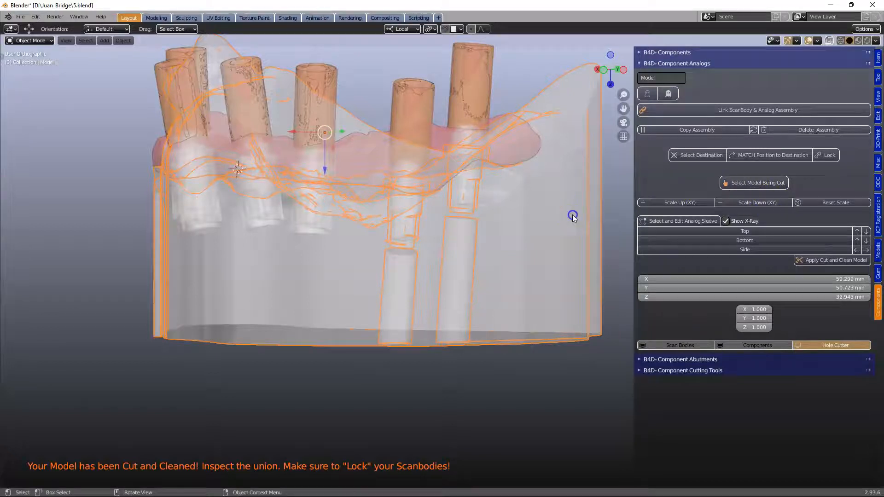
left_click(739, 184)
left_click(313, 230)
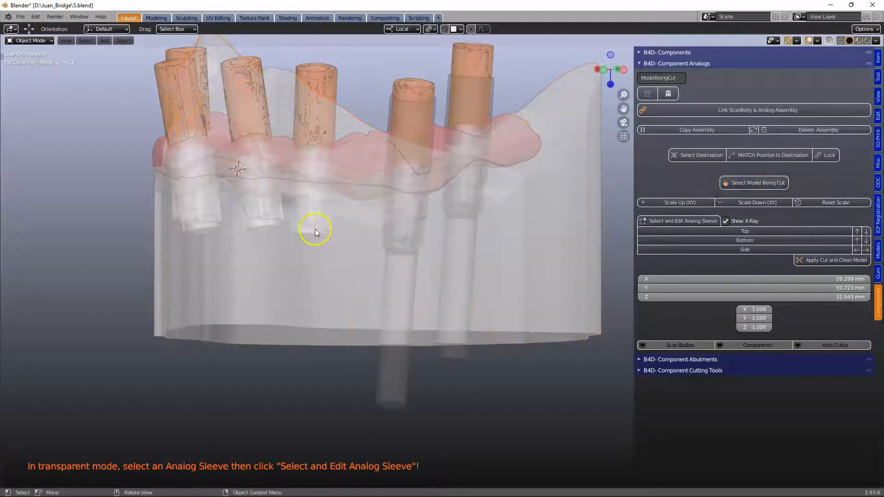
left_click(672, 221)
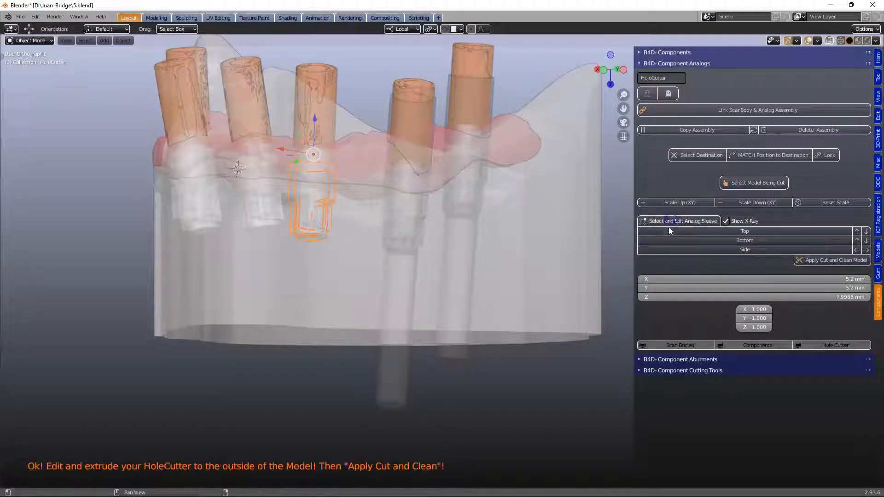
- Extend its hole cutter's top and bottom to 27.999 mm along Z and apply Cut and Clean Model
left_click(857, 232)
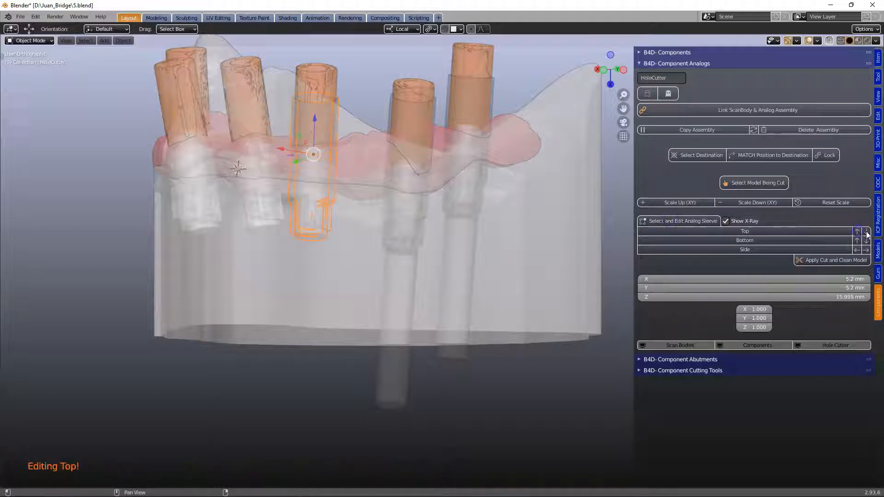
left_click(866, 241)
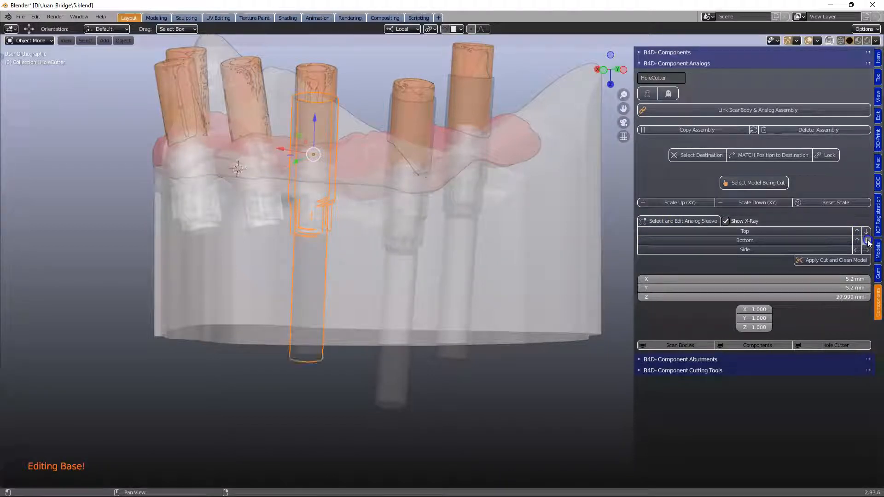
left_click(844, 261)
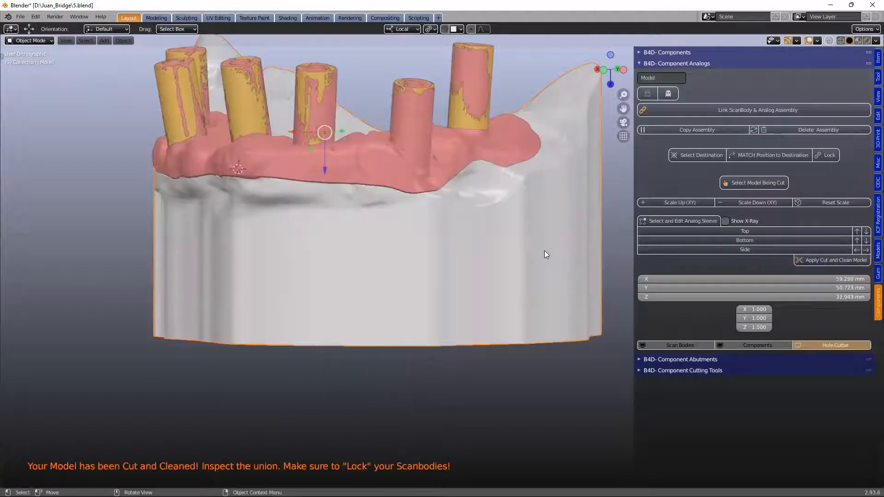
- Show X-ray, set the model being cut, and select the middle analog sleeve for editing
left_click(726, 221)
middle_click_drag(336, 246, 376, 249)
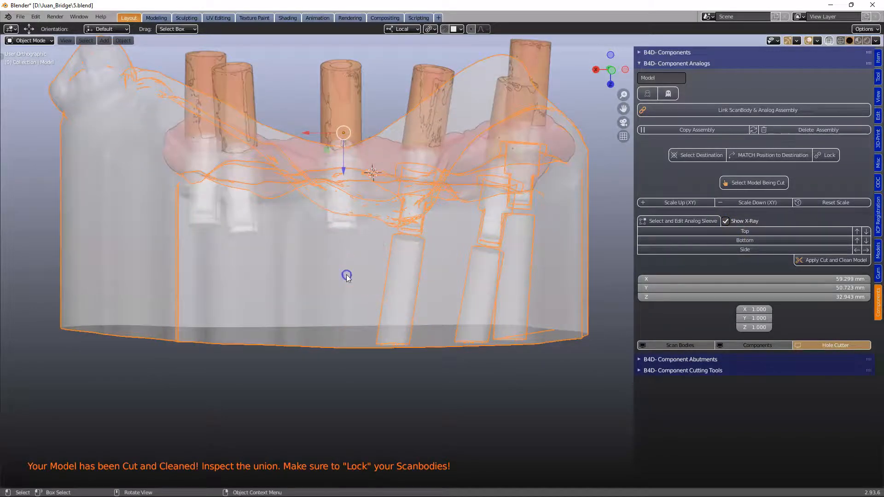
left_click(753, 184)
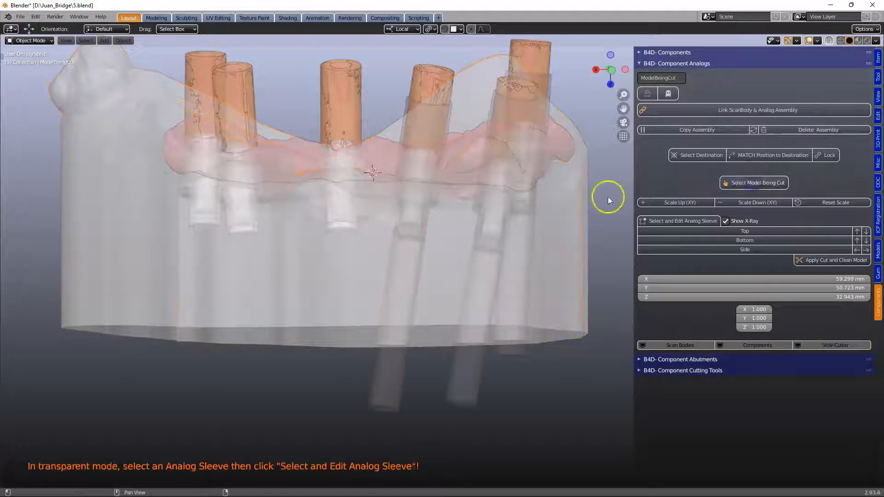
left_click(353, 224)
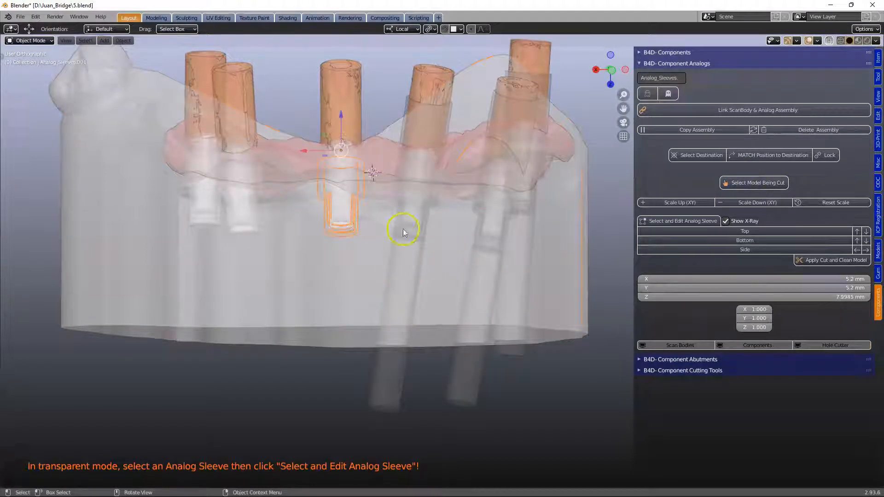
left_click(682, 221)
- Extend that hole cutter upward and downward along Z and apply Cut and Clean Model
left_click(857, 232)
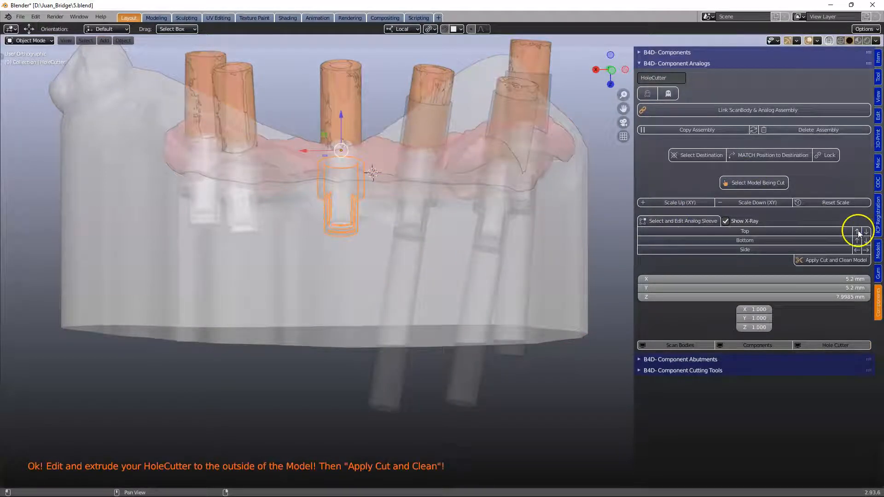
left_click(867, 241)
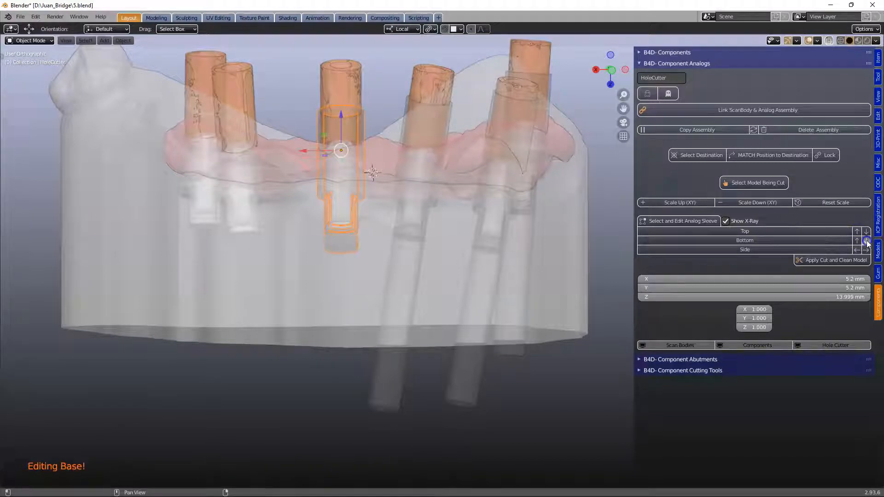
middle_click_drag(368, 238, 380, 252)
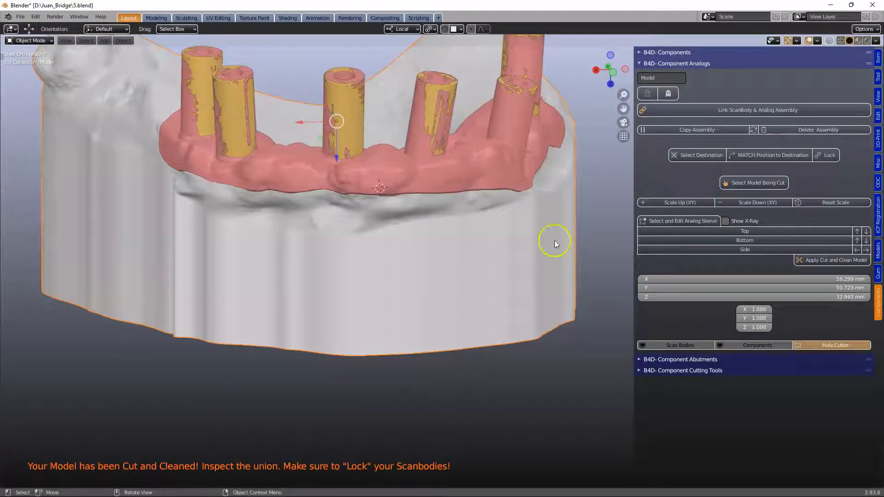
- Show X-ray, set the model being cut, and select another analog sleeve for editing
left_click(726, 221)
middle_click_drag(592, 219, 483, 211)
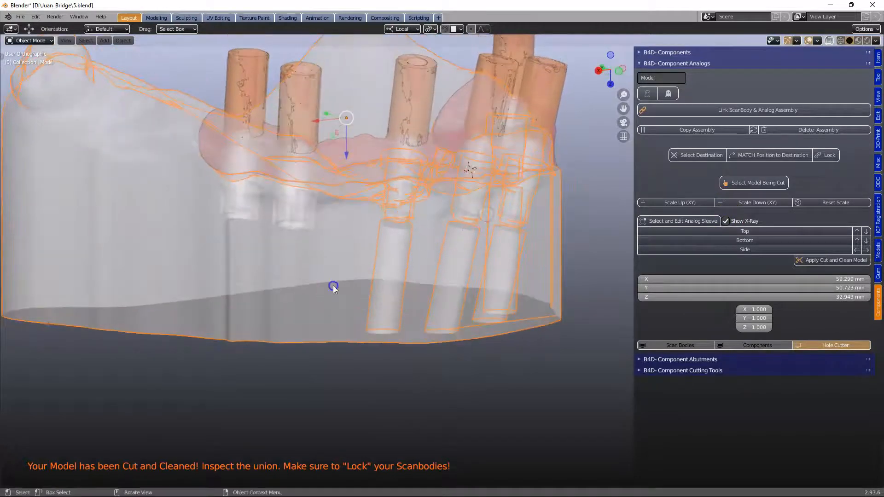
left_click(740, 183)
left_click(313, 222)
left_click(682, 221)
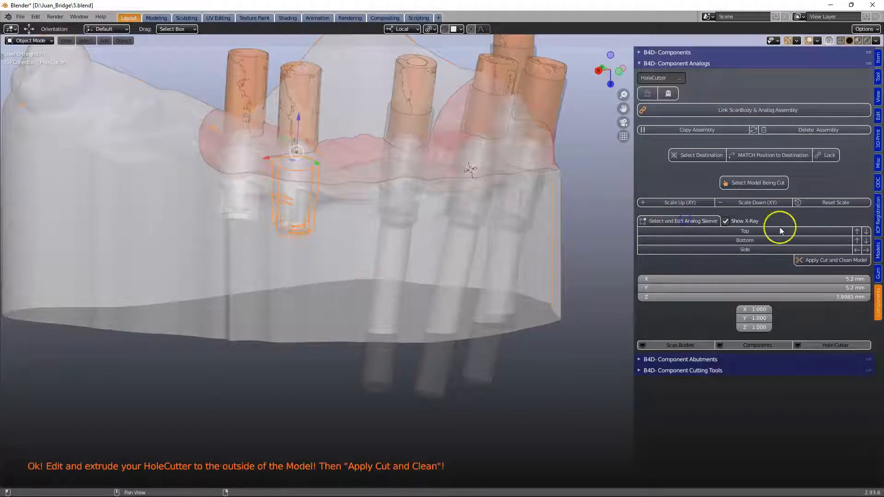
- Extend its hole cutter's top to 15.999 mm and its bottom further down, then apply Cut and Clean Model
left_click(857, 231)
left_click(858, 231)
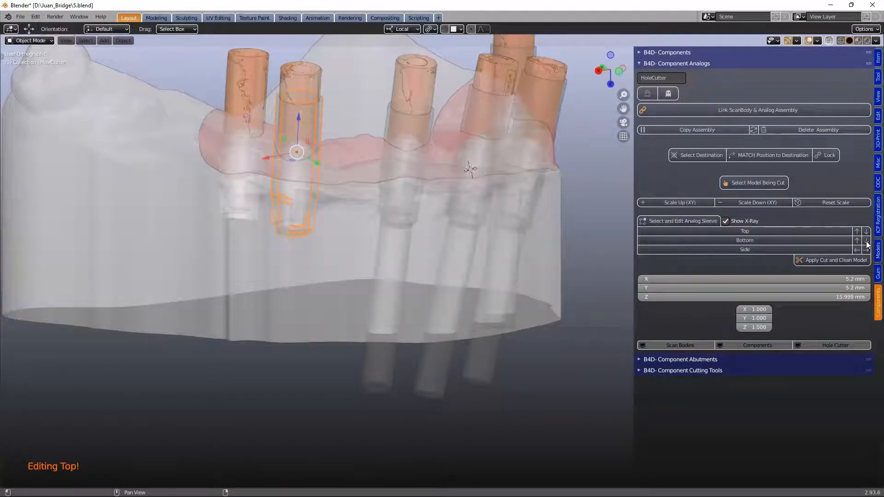
left_click(866, 242)
left_click(866, 242)
left_click(865, 242)
left_click(865, 242)
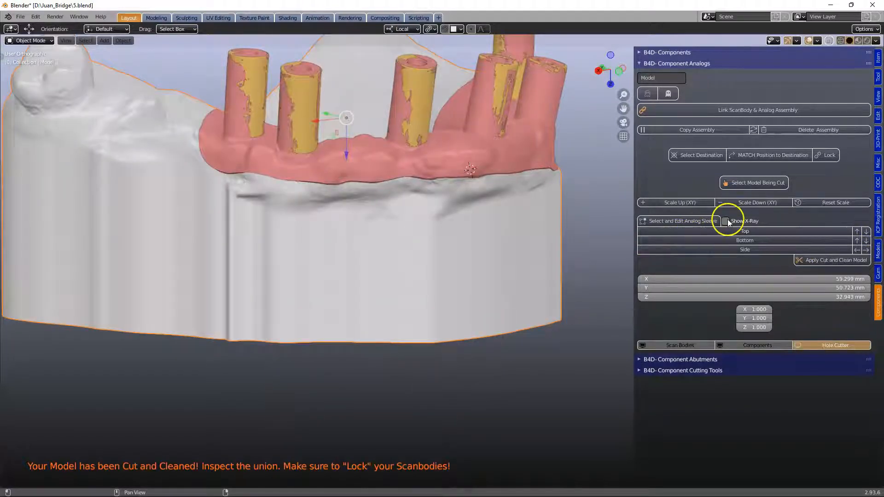
- Show X-ray, set the model being cut, and select the last analog sleeve for editing
left_click(726, 221)
middle_click_drag(335, 196, 362, 208)
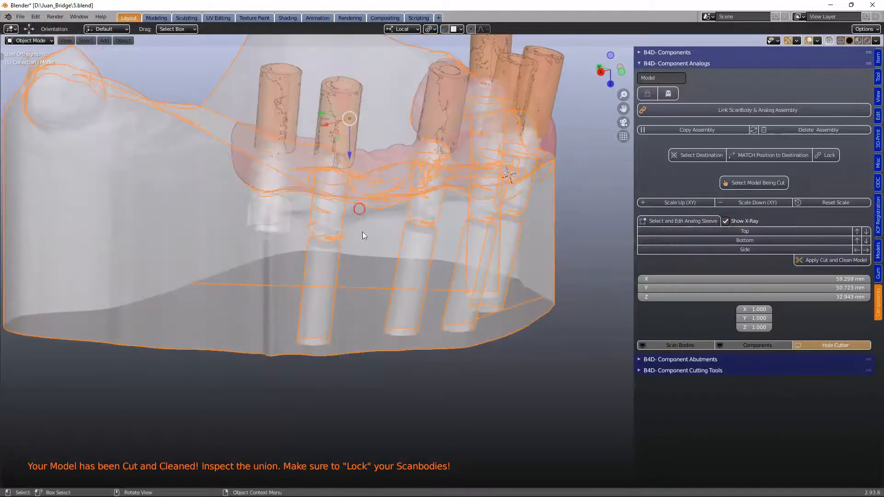
left_click(760, 184)
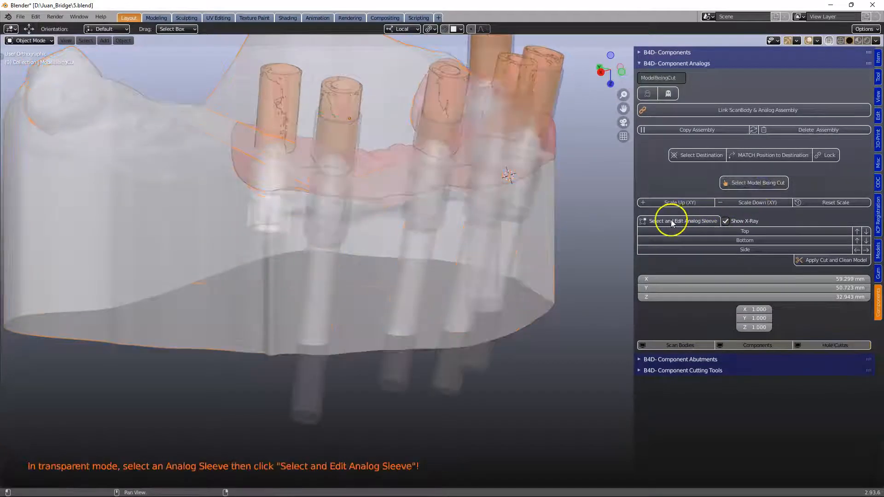
left_click(291, 213)
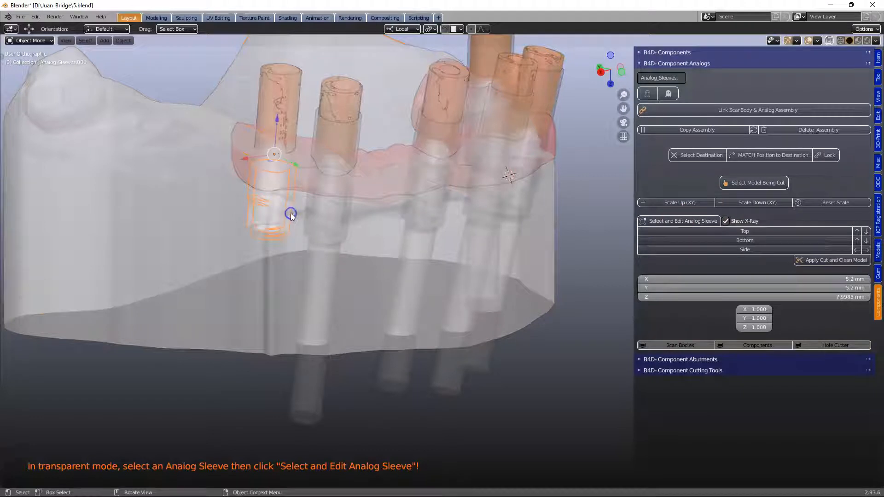
left_click(691, 215)
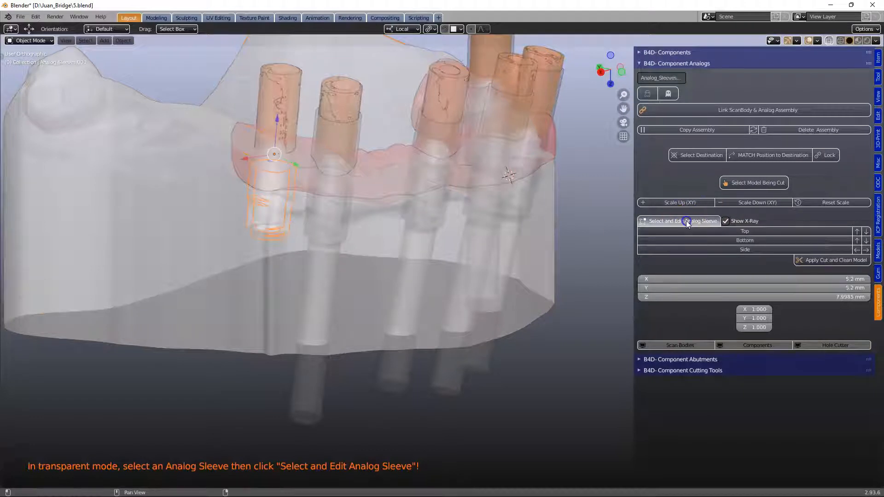
- Extend the last hole cutter's top and bottom along Z and apply Cut and Clean Model
left_click(858, 231)
left_click(858, 232)
left_click(866, 241)
left_click(867, 240)
left_click(866, 240)
left_click(865, 240)
left_click(808, 259)
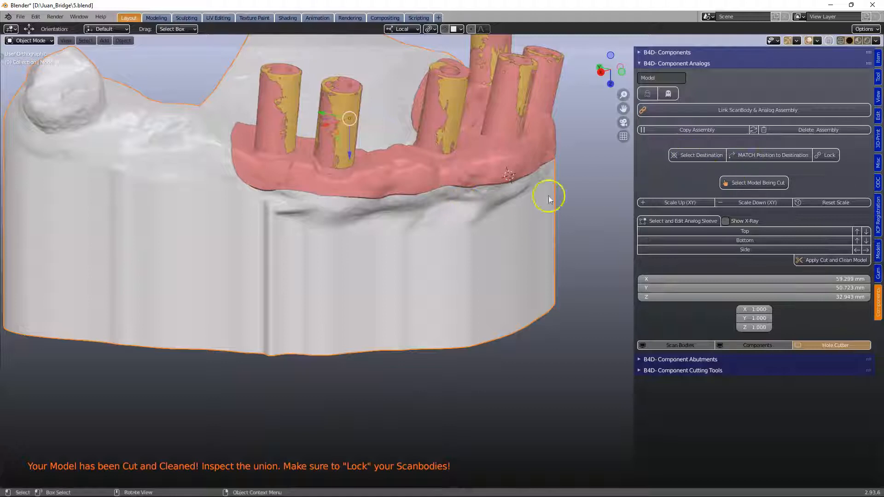
- Hide the gum and zoom in to inspect the analog holes in the cut model
left_click(409, 174)
middle_click_drag(409, 174, 383, 190)
key("h")
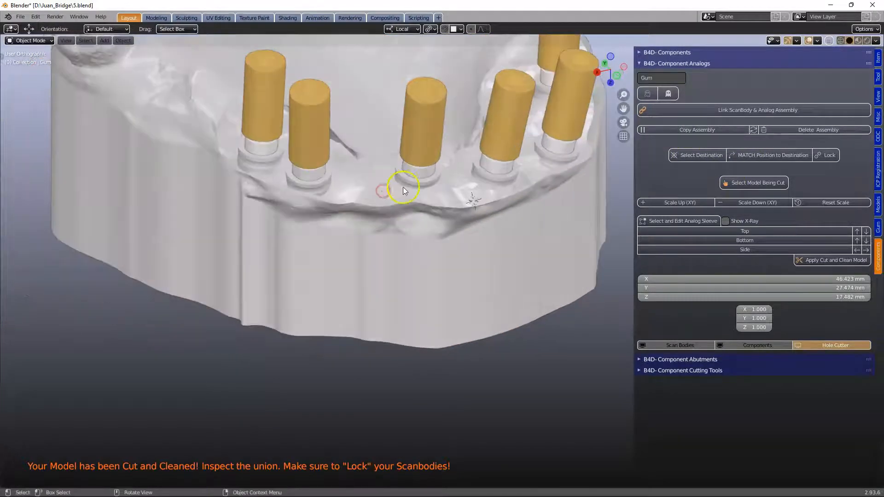
scroll(405, 174, "up", 3)
scroll(412, 170, "down", 2)
left_click(421, 189)
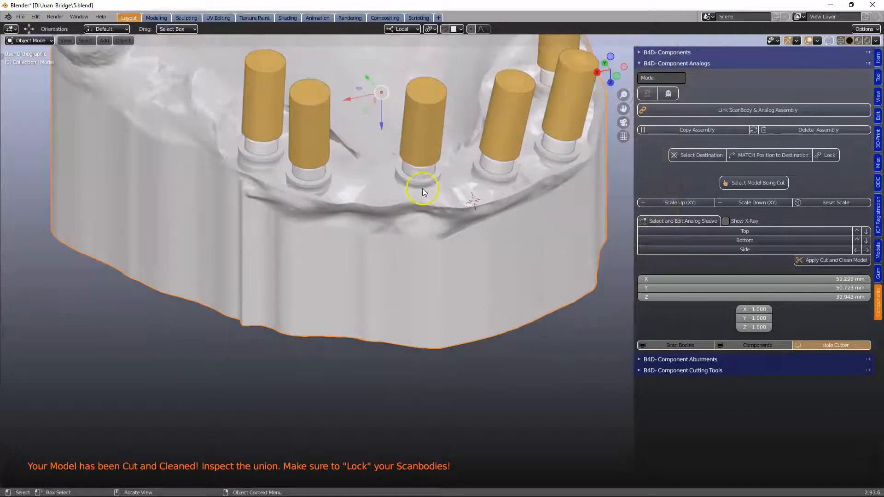
scroll(419, 199, "up", 3)
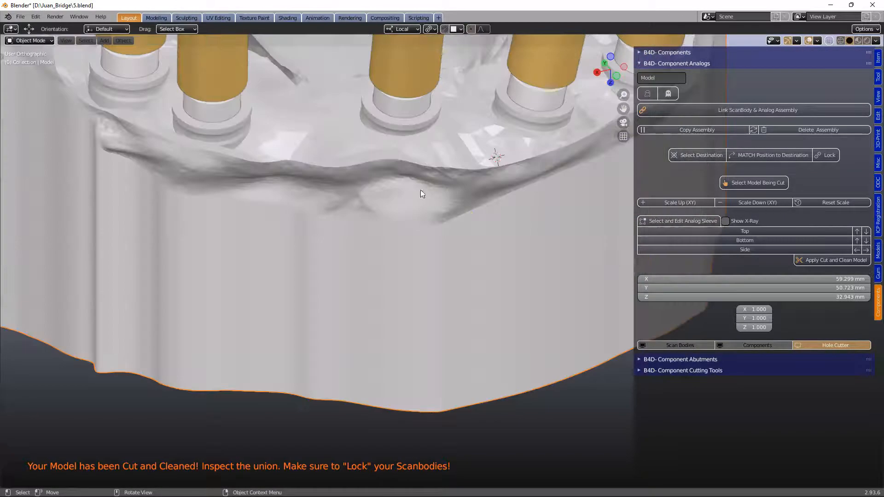
- Toggle scan body, component and hole cutter visibility and unhide the gum to inspect the finished cut
left_click(681, 345)
left_click(739, 345)
middle_click_drag(570, 251, 377, 180)
key("alt+h")
left_click(413, 158)
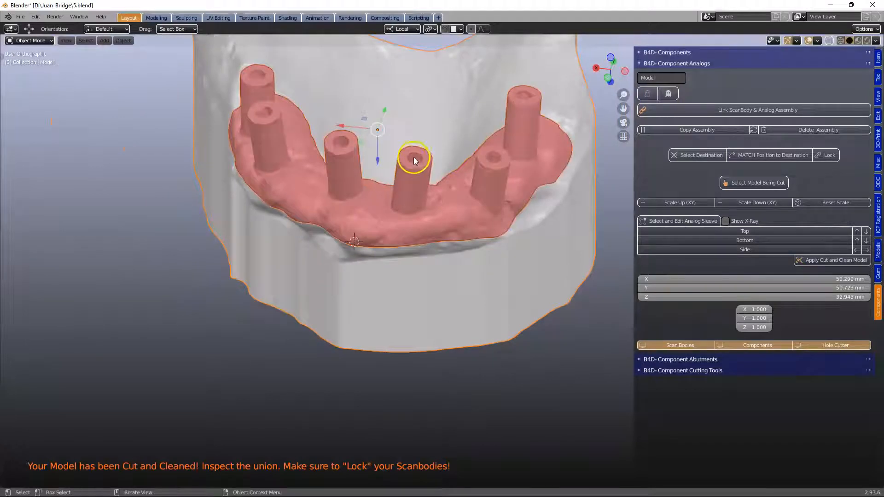
middle_click_drag(473, 169, 441, 235)
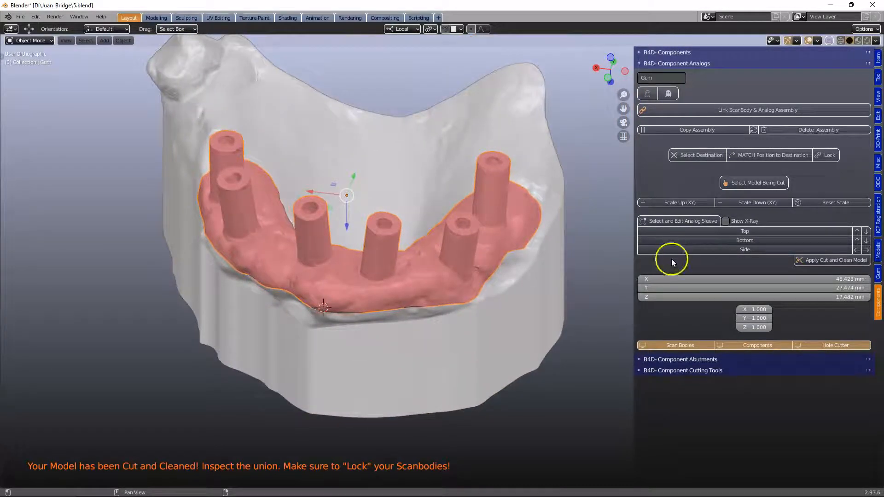
left_click(826, 346)
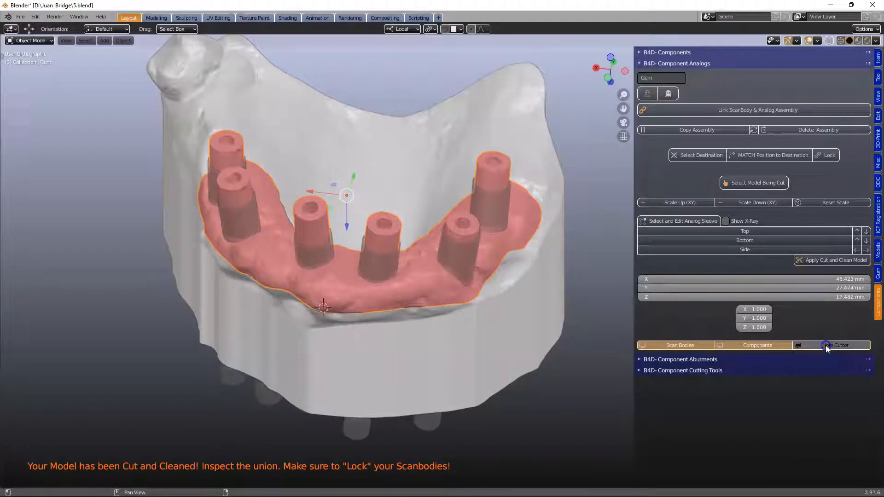
- Open the inserts cutting tool and name the gum as the object being cut
middle_click_drag(283, 206, 304, 178)
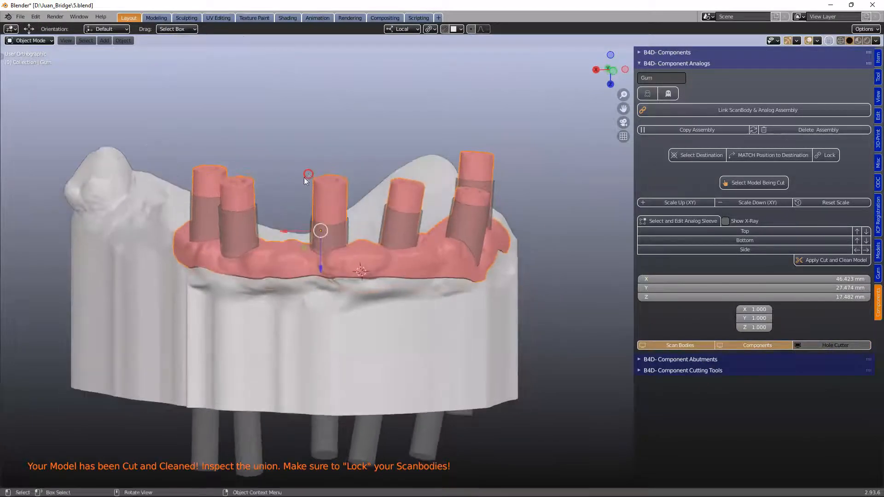
left_click(197, 219)
left_click(239, 223, "shift")
left_click(321, 226, "shift")
middle_click_drag(514, 203, 472, 178)
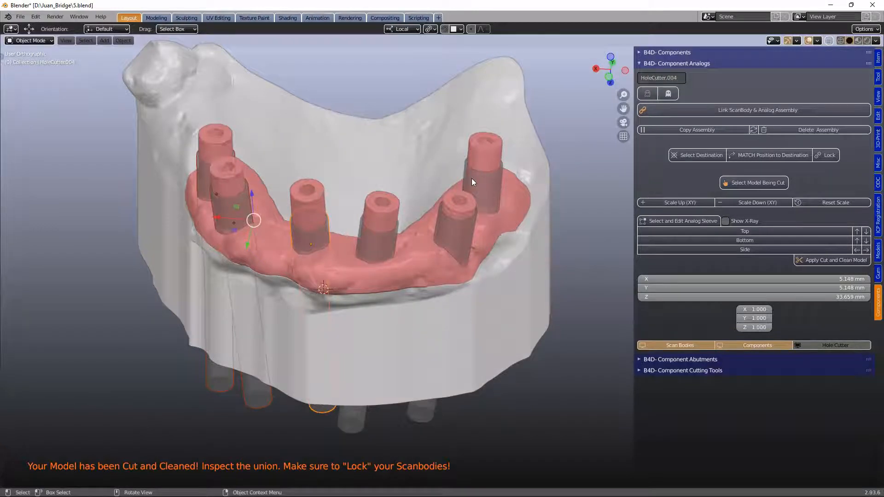
left_click(878, 251)
scroll(794, 213, "down", 10)
scroll(796, 217, "down", 10)
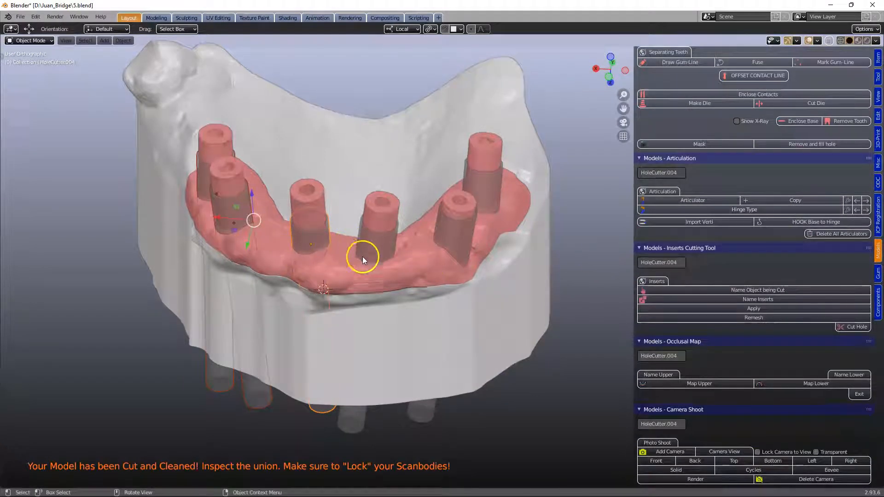
left_click(364, 271)
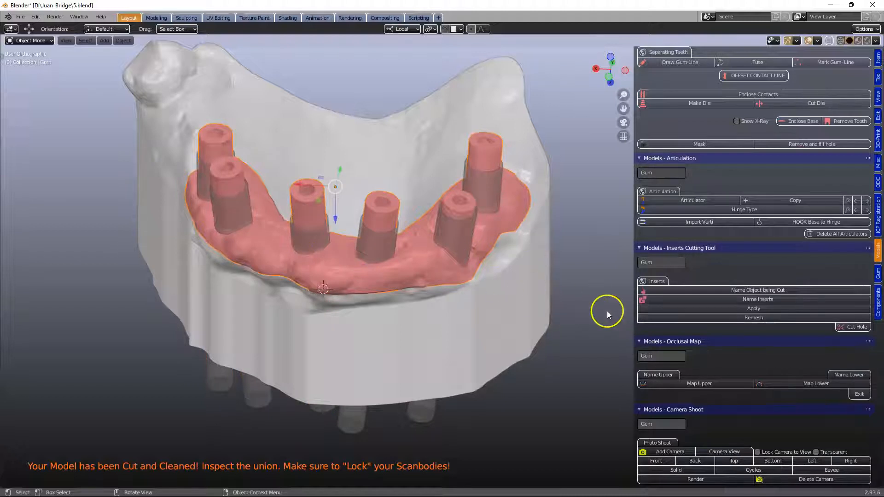
left_click(741, 291)
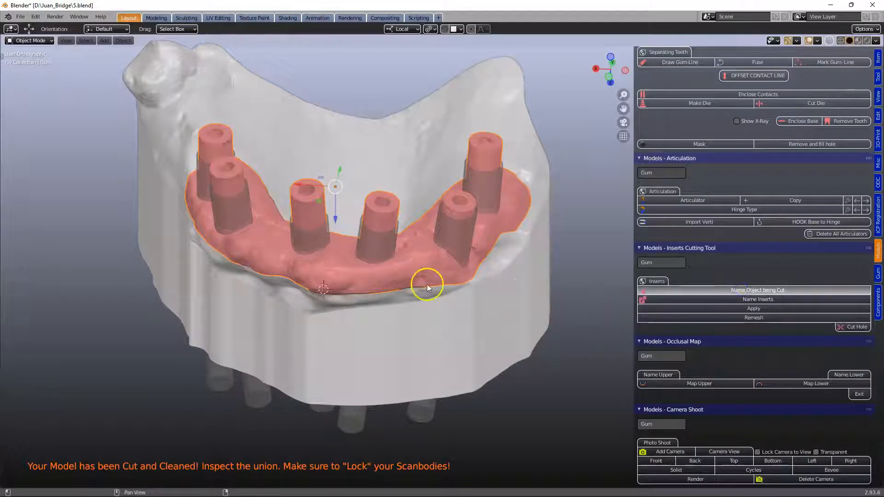
- Select all six hole cutters and name them as the inserts
left_click(200, 180)
left_click(236, 203, "shift")
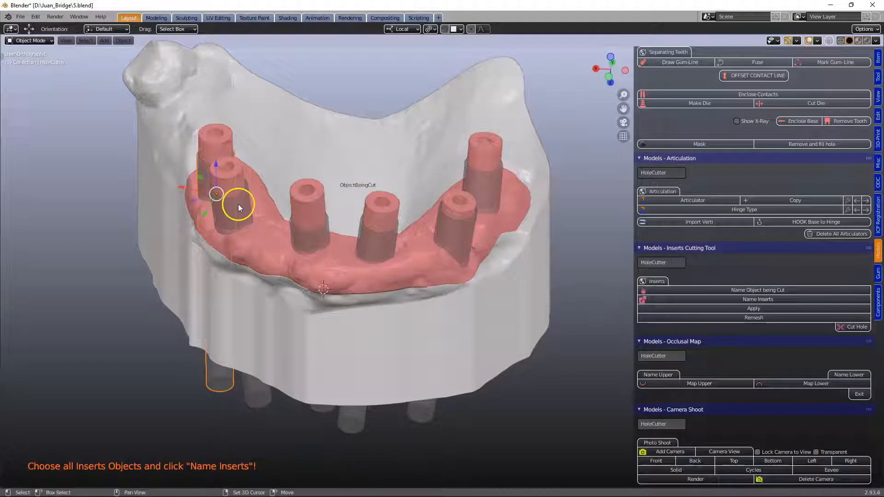
left_click(308, 235, "shift")
left_click(373, 242, "shift")
left_click(455, 238, "shift")
left_click(489, 195, "shift")
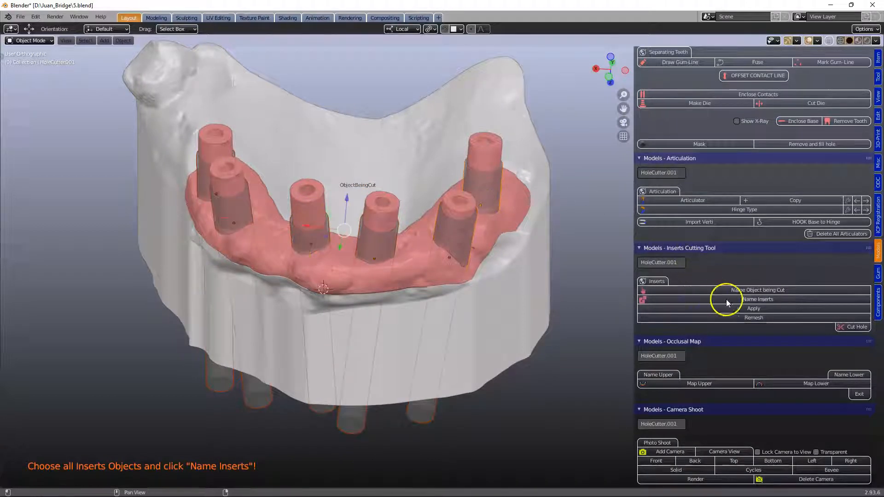
left_click(751, 300)
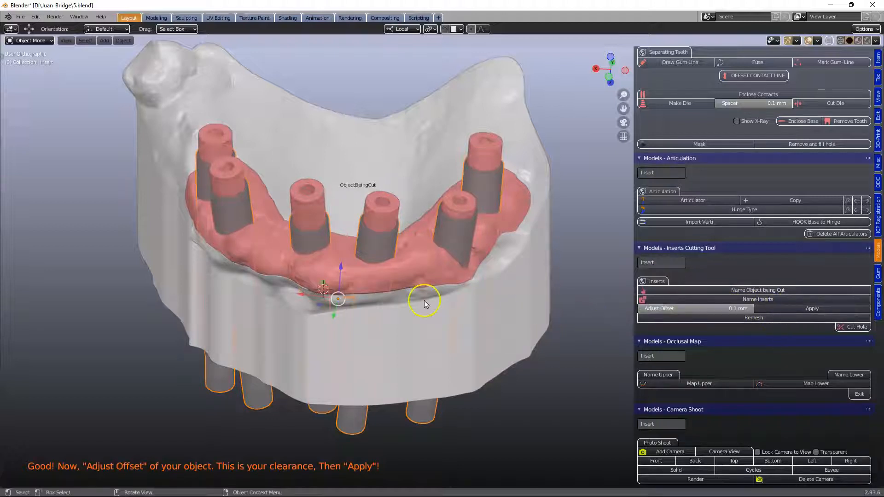
- Cut the insert holes through the gum with Cut Hole
scroll(424, 300, "up", 2)
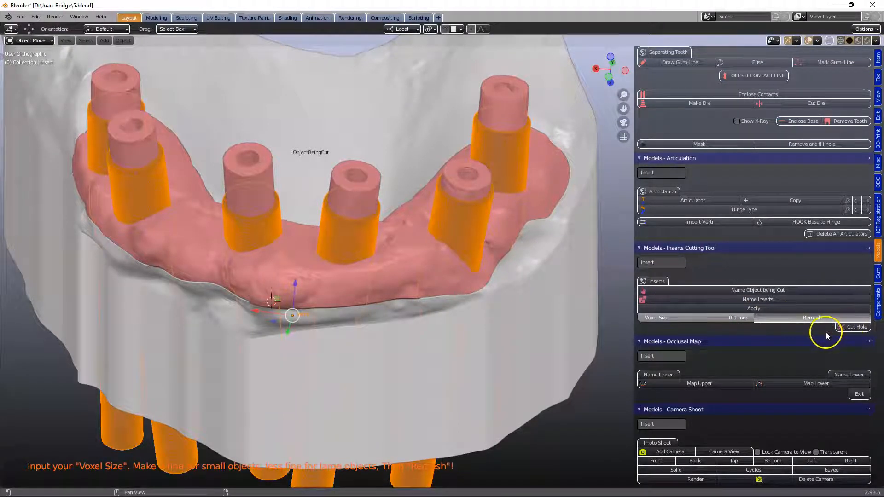
left_click(847, 326)
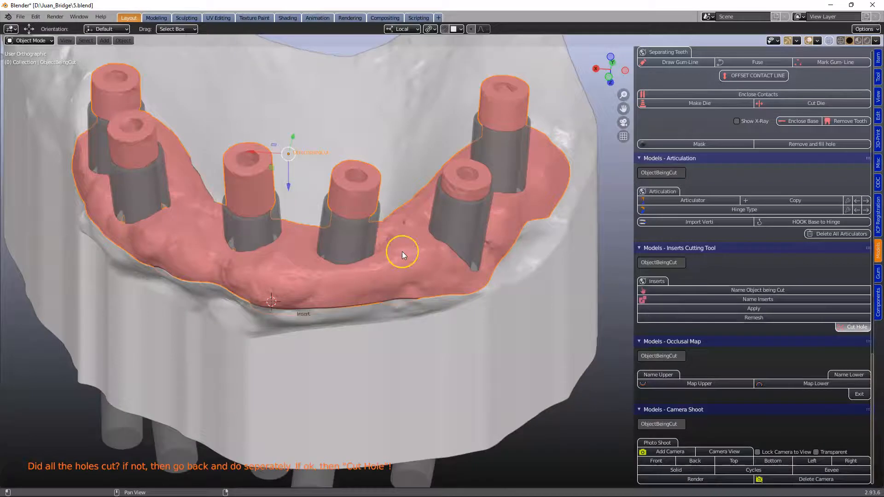
mouse_move(346, 223)
middle_mouse_down()
mouse_move(347, 187)
mouse_move(350, 230)
middle_mouse_up()
scroll(350, 234, "up", 4)
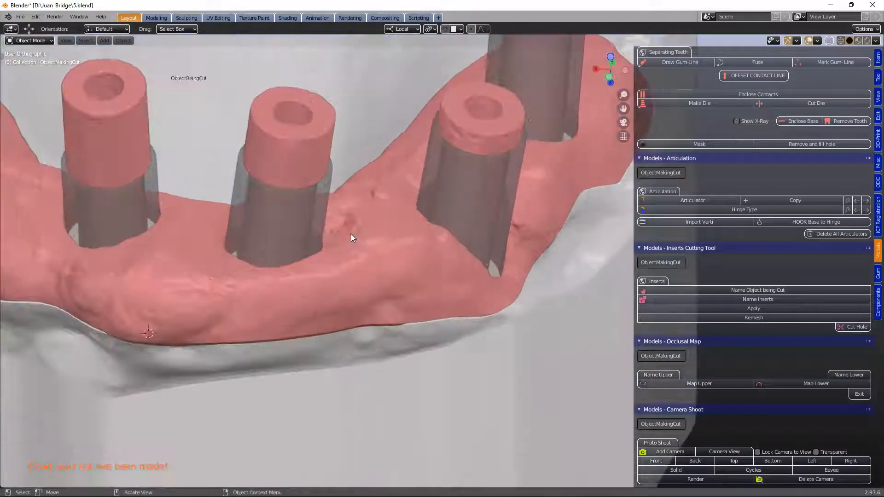
left_click(305, 141)
scroll(341, 228, "down", 5)
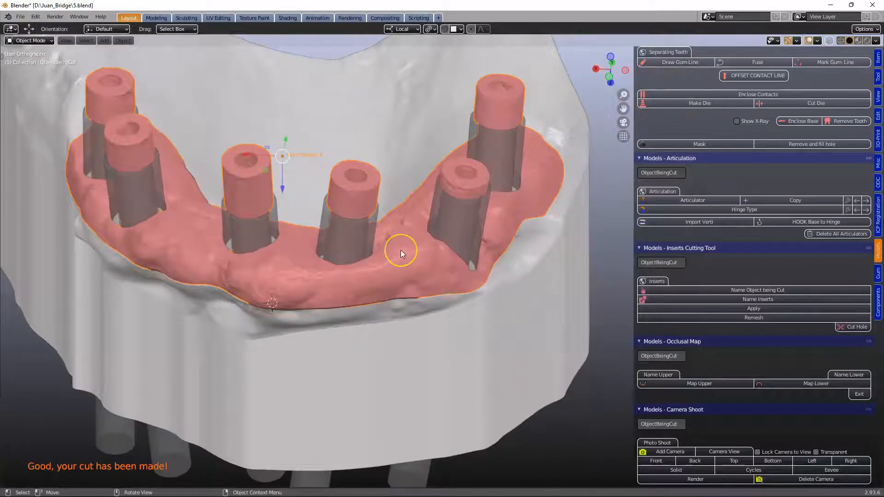
- Clean the cut gum mesh with the Arch Cutting Tool's Clean option
key("Tab")
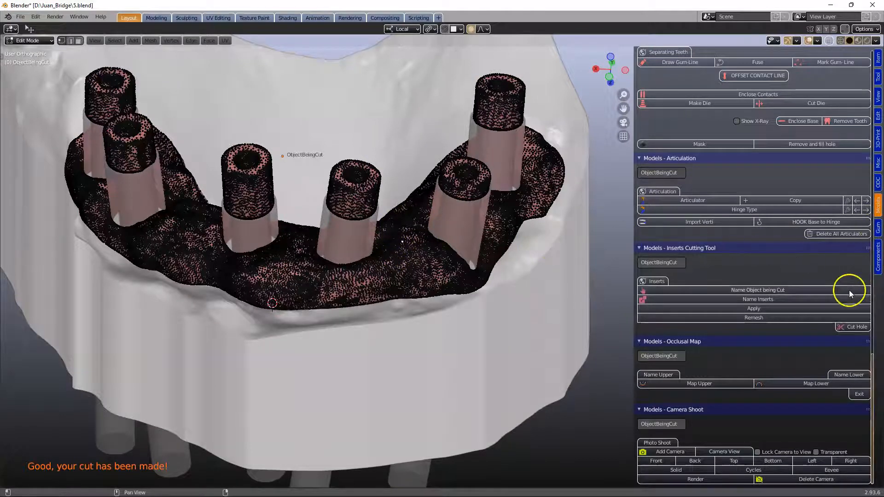
scroll(848, 285, "up", 10)
scroll(843, 273, "up", 6)
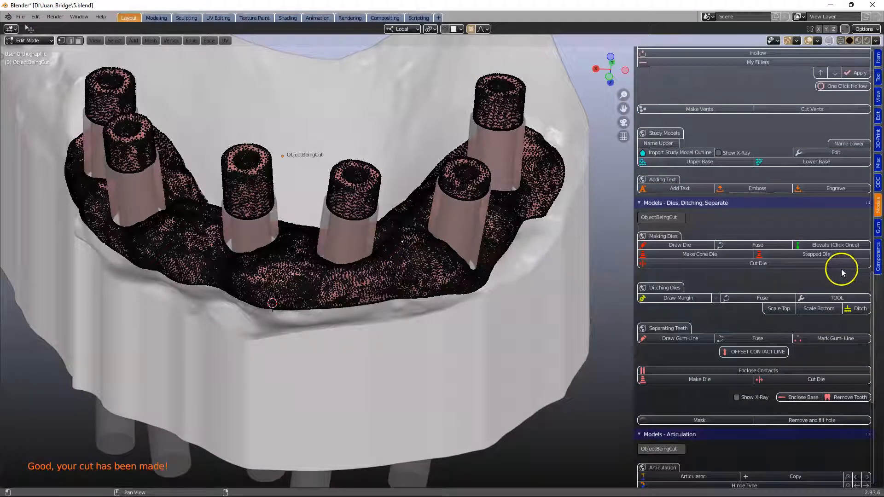
scroll(841, 269, "up", 16)
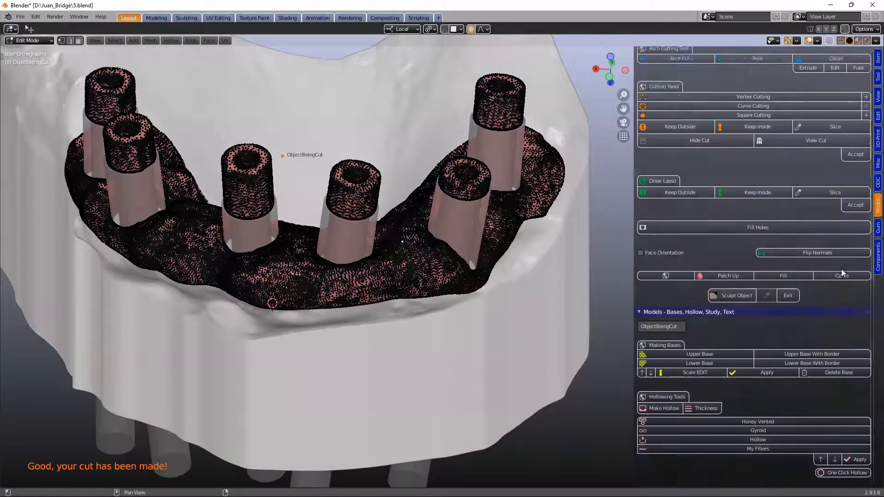
left_click(837, 151)
middle_click_drag(413, 306, 407, 267)
left_click(406, 307)
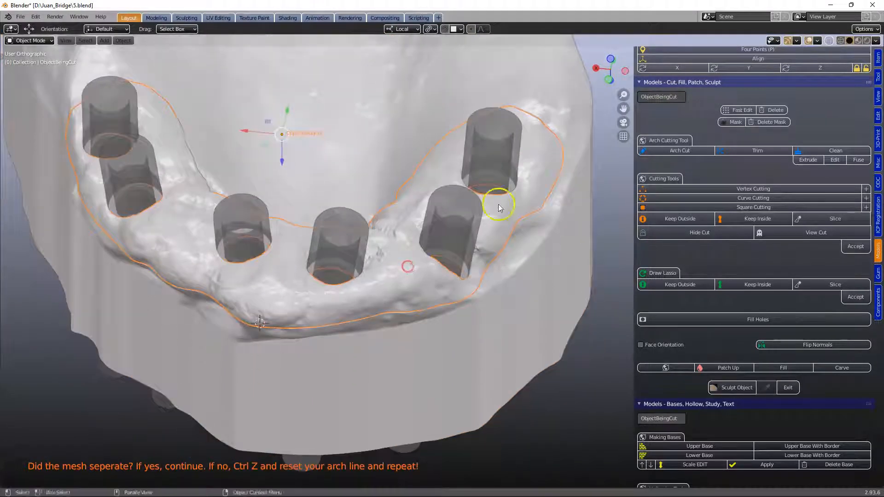
- Add a pink colour to the cut gum
scroll(794, 177, "down", 6)
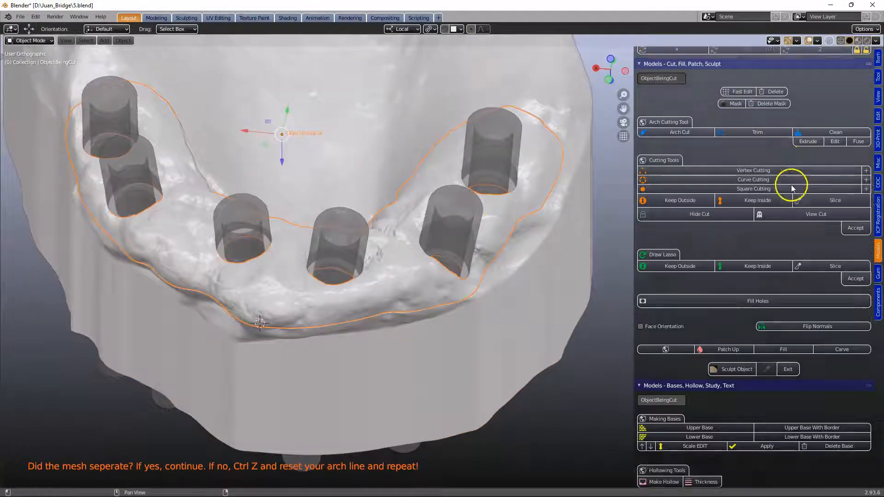
scroll(749, 278, "down", 2)
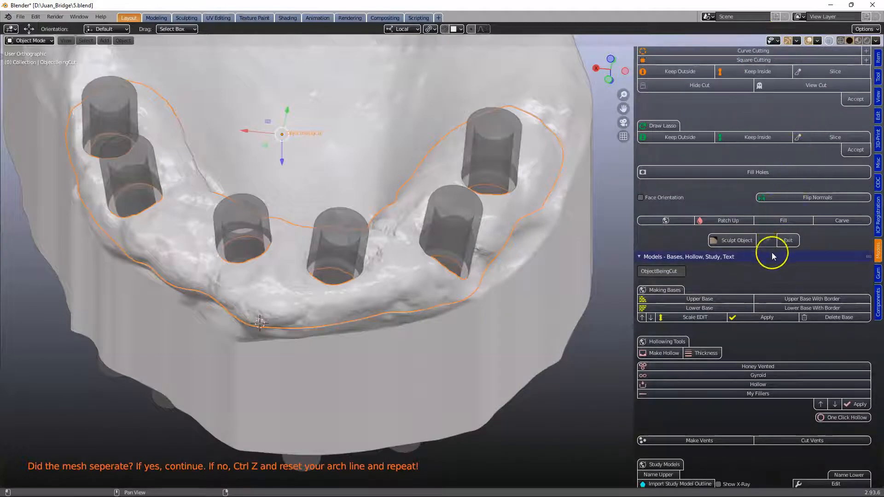
scroll(772, 254, "up", 20)
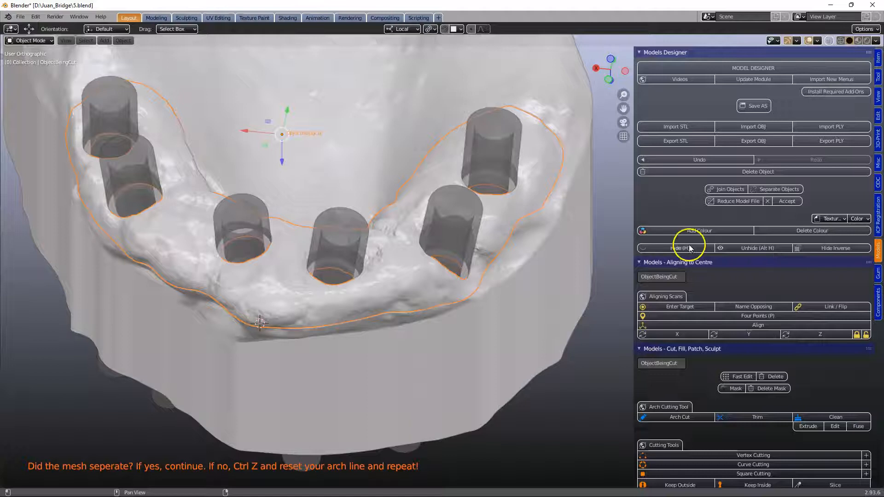
left_click(700, 230)
left_click(800, 231)
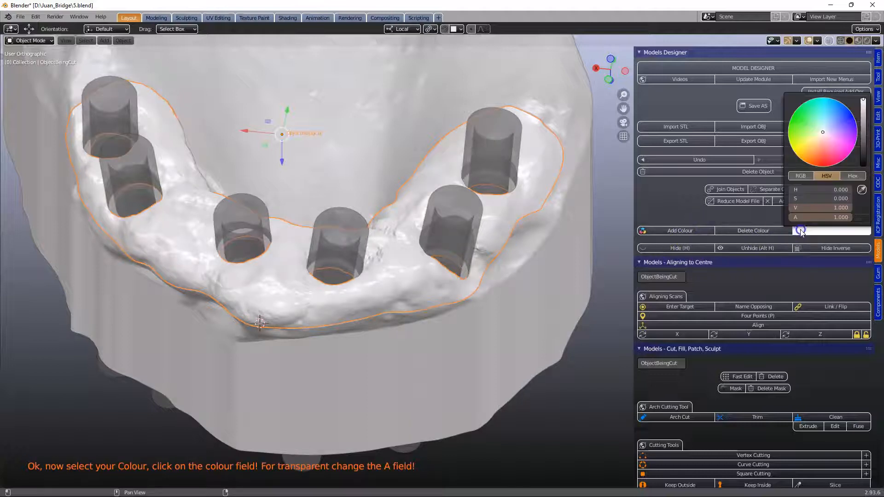
left_click(824, 143)
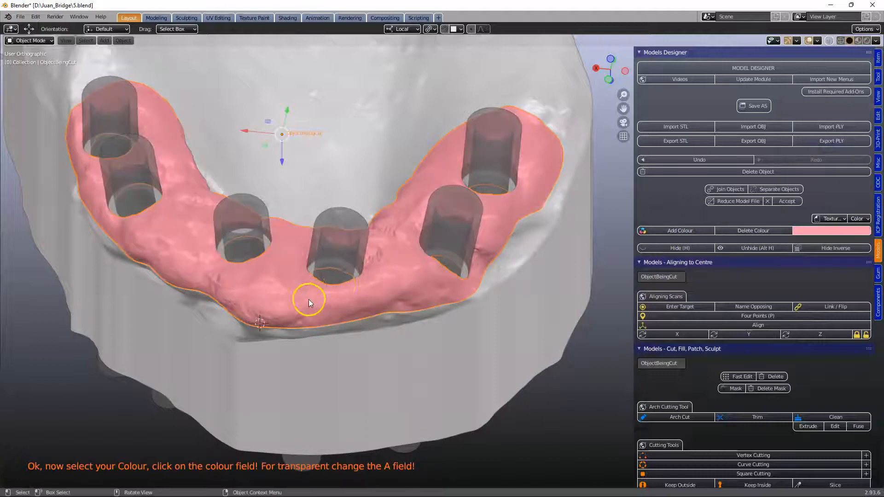
middle_click_drag(306, 300, 312, 312)
scroll(314, 314, "up", 5)
scroll(316, 316, "down", 3)
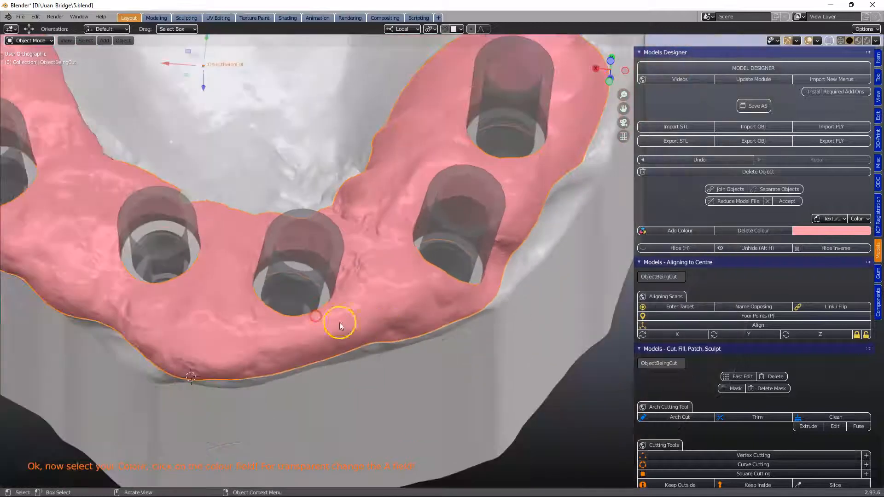
- Toggle scan body, component and hole cutter visibility to inspect the holes in the gum
left_click(879, 301)
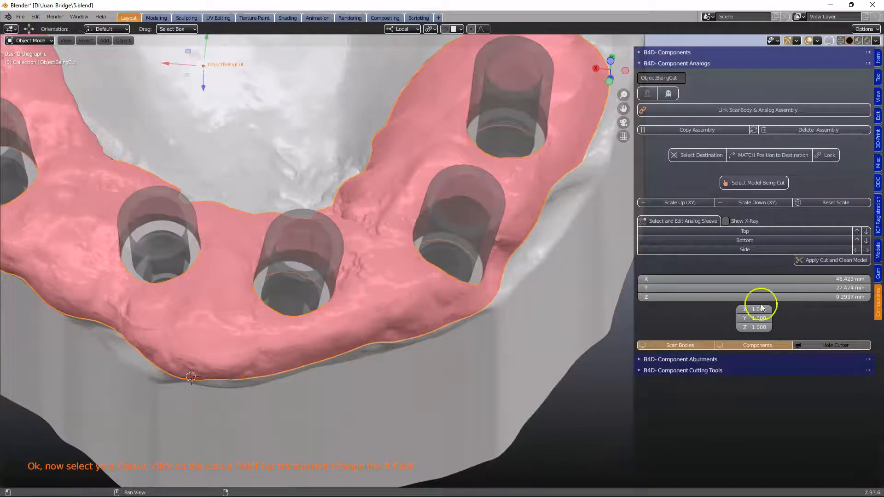
left_click(704, 345)
left_click(705, 345)
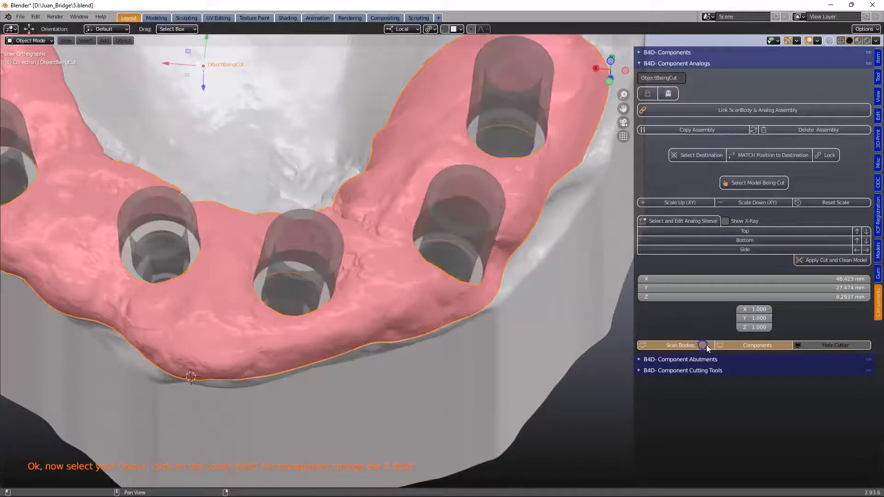
left_click(811, 346)
middle_click_drag(391, 277, 341, 285)
left_click(363, 291)
middle_click_drag(415, 298, 477, 330)
left_click(675, 345)
left_click(676, 344)
left_click(750, 346)
left_click(376, 307)
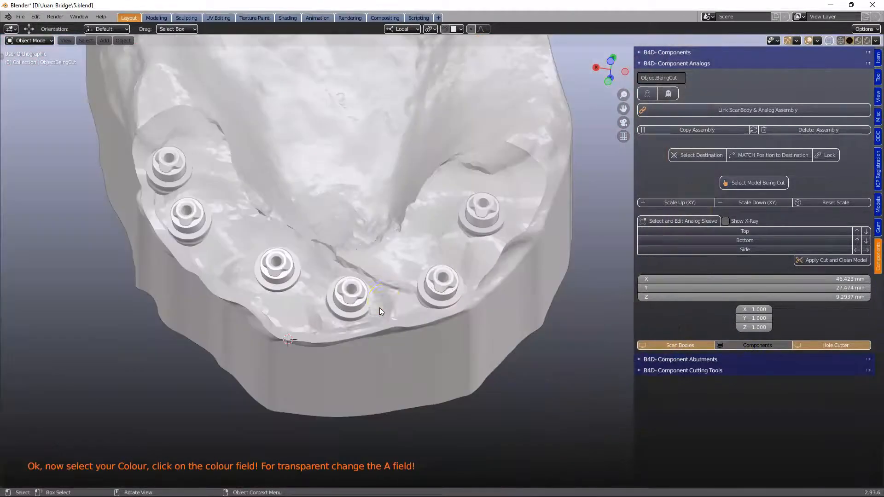
- Show and hide scan bodies, components and hole cutters again to compare them with the gum holes
middle_click_drag(379, 307, 390, 286)
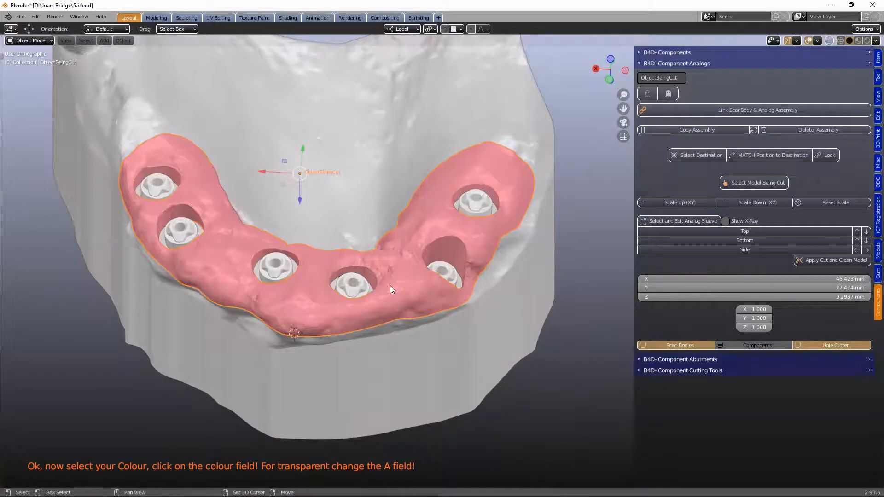
middle_click_drag(390, 286, 413, 298, "shift")
scroll(412, 298, "up", 2)
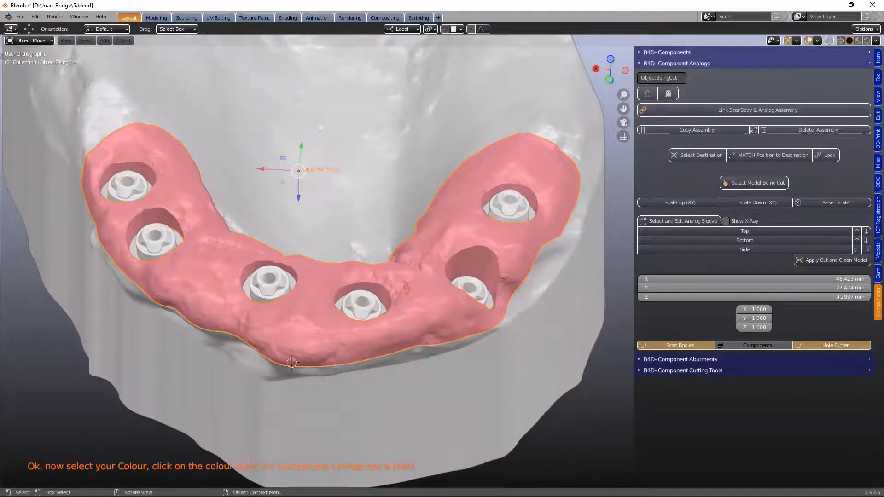
left_click(688, 346)
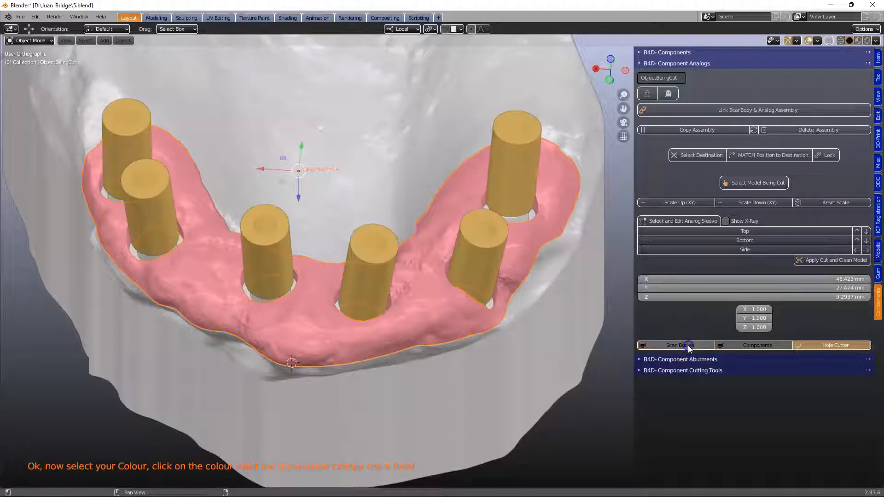
left_click(690, 345)
left_click(825, 343)
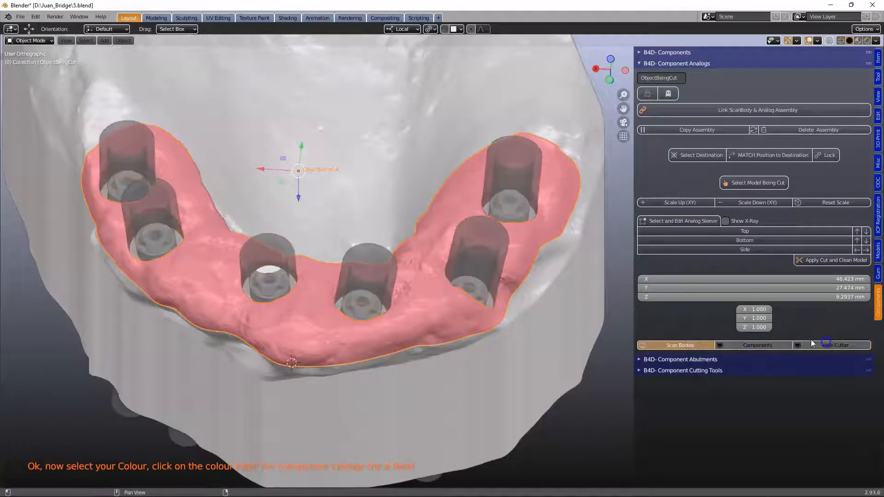
left_click(820, 346)
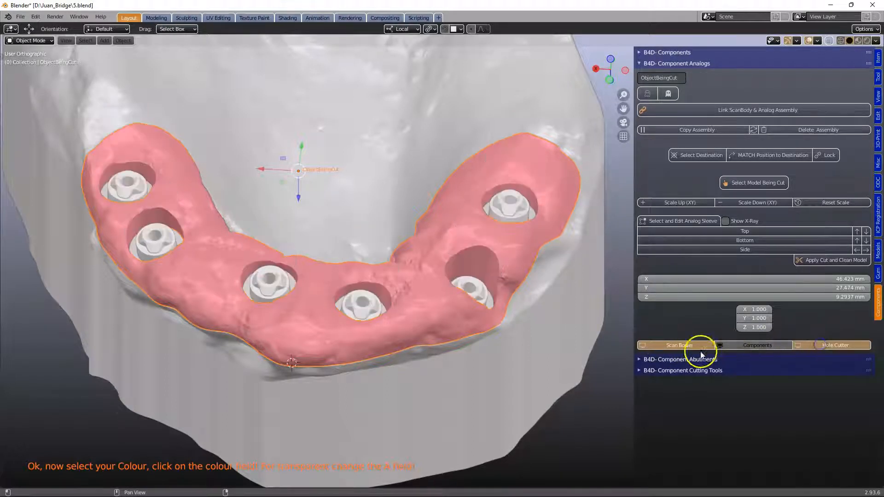
left_click(732, 346)
- Orbit underneath the model to inspect the holes, then unhide all objects and reselect the gum
middle_click_drag(399, 317, 275, 328)
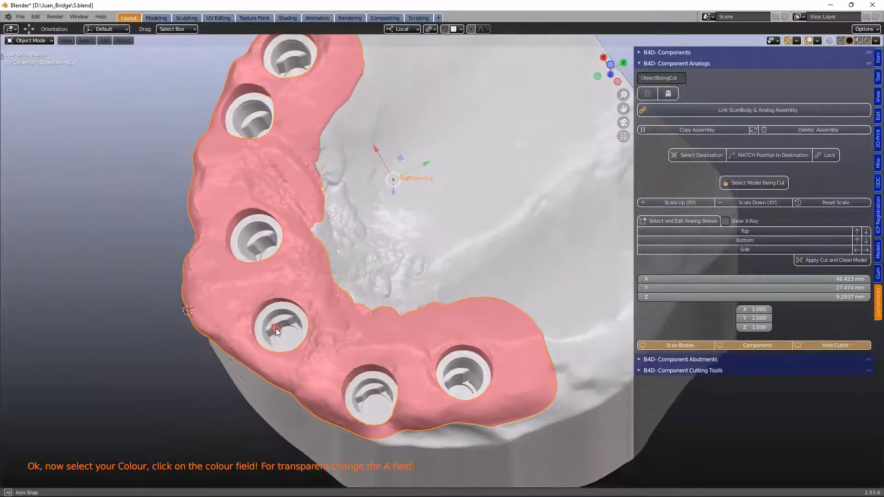
scroll(368, 332, "up", 4)
scroll(374, 330, "down", 3)
middle_click_drag(360, 333, 391, 136)
scroll(391, 138, "down", 2)
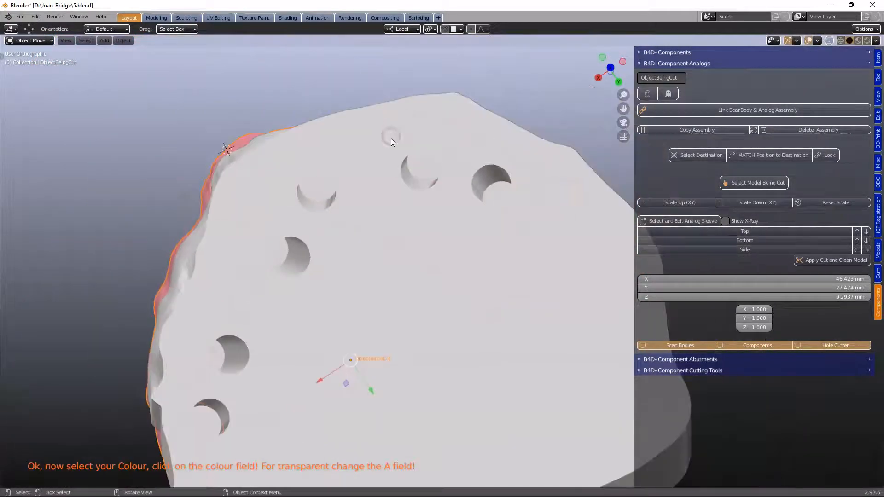
scroll(362, 151, "up", 1)
middle_click_drag(352, 157, 361, 316)
left_click(369, 304)
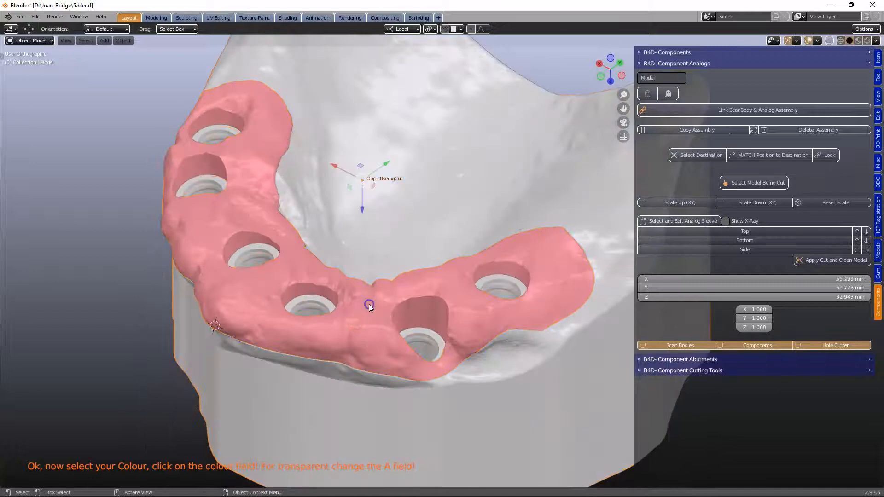
left_click(376, 305)
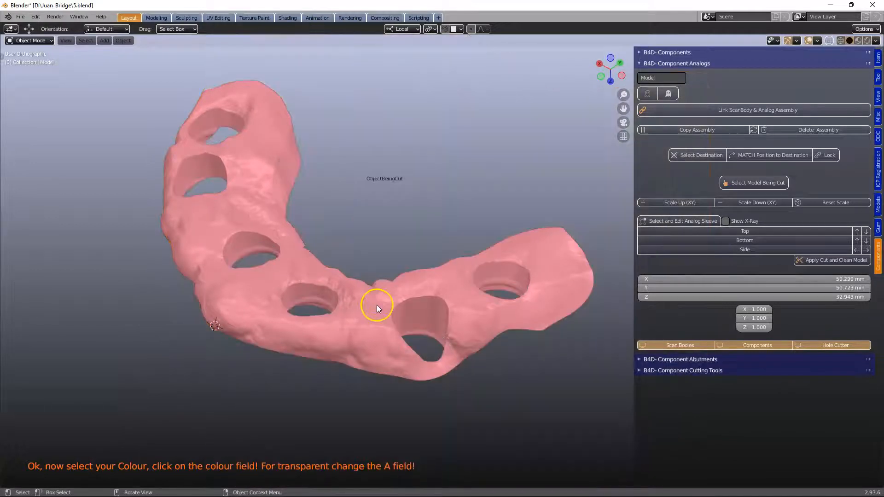
key("alt+h")
left_click(376, 305)
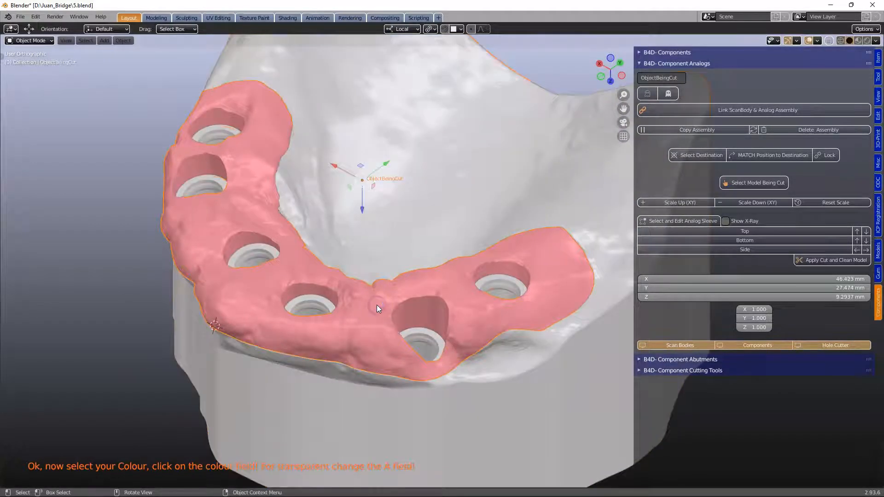
- Hide the gum, select the model, and place the 3D cursor at the centre of an analog hole on its underside
key("h")
left_click(467, 303)
middle_click_drag(467, 302, 403, 275)
scroll(416, 271, "up", 6)
scroll(336, 276, "down", 1)
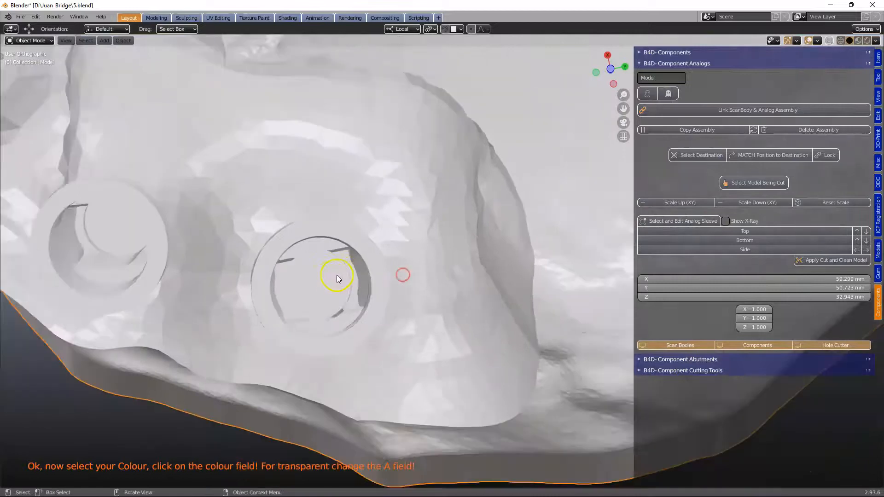
right_click(312, 283, "shift")
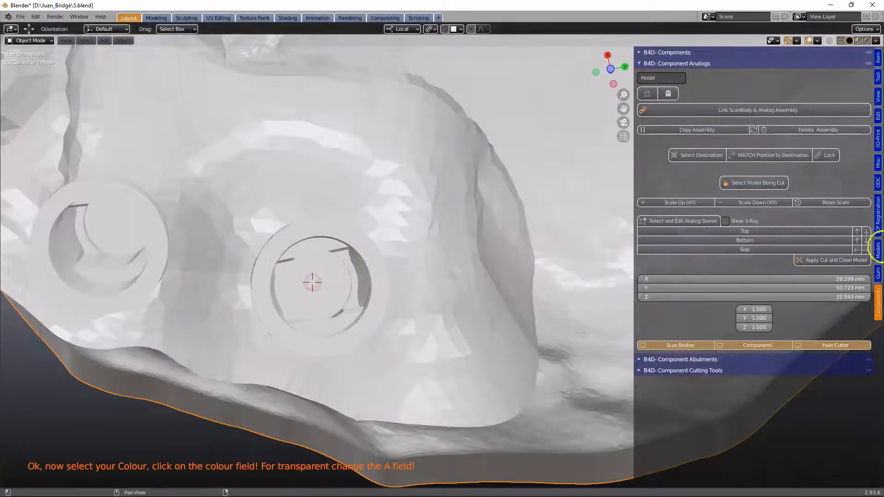
- Add a Curve Cutting circle at the hole, scale it down to fit inside the hole, and reposition it centrally
scroll(681, 272, "up", 2, "ctrl")
scroll(671, 316, "down", 6)
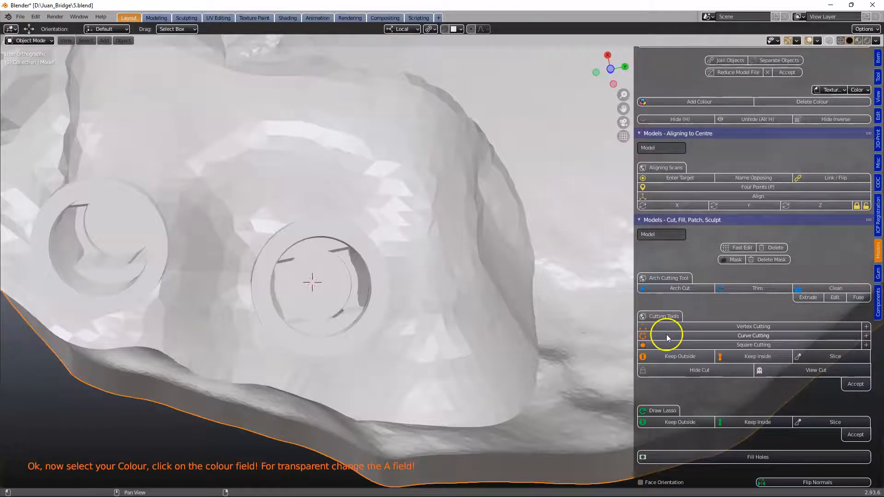
left_click(666, 336)
key("s")
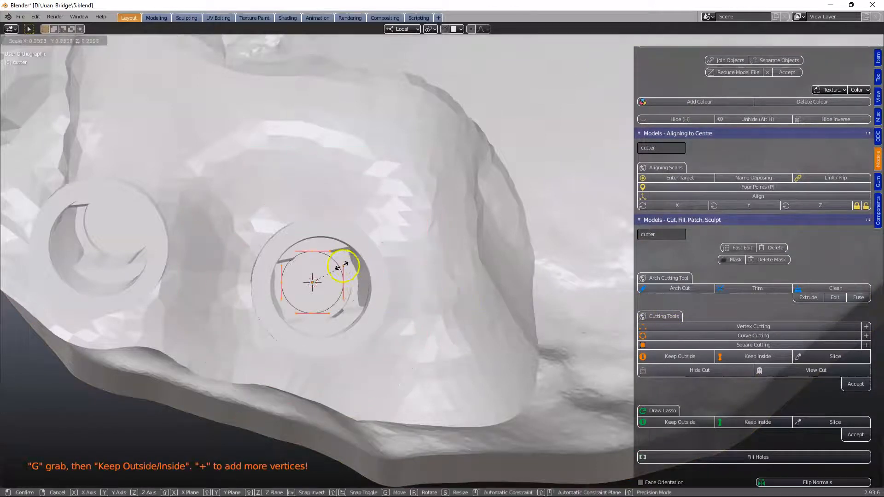
left_click(329, 269)
key("g")
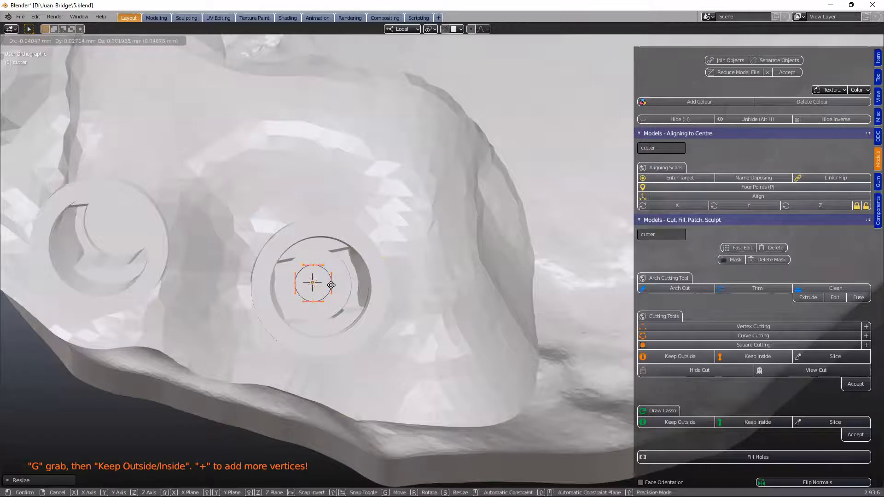
left_click(328, 285)
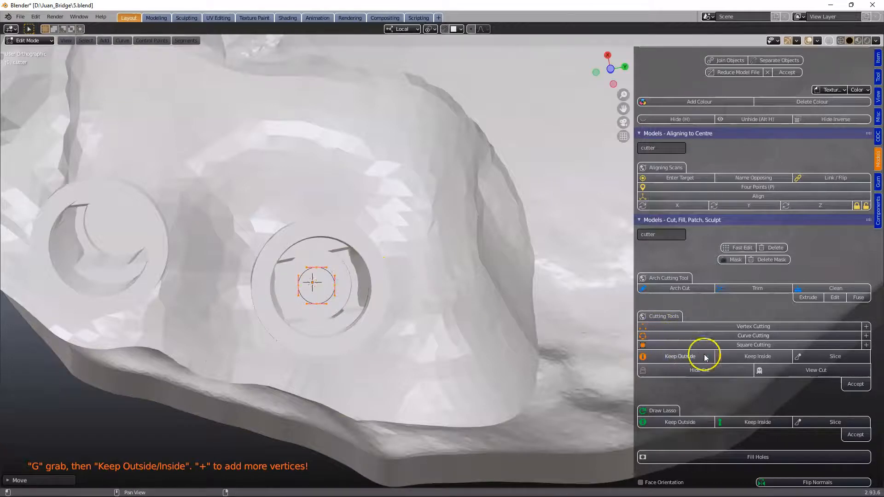
- Cut the circle through the model with Keep Outside and accept the cut
left_click(680, 358)
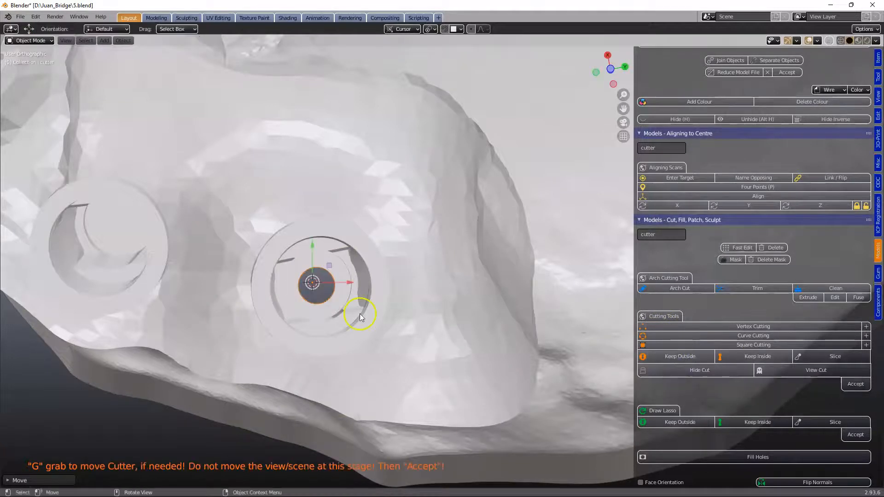
left_click(854, 385)
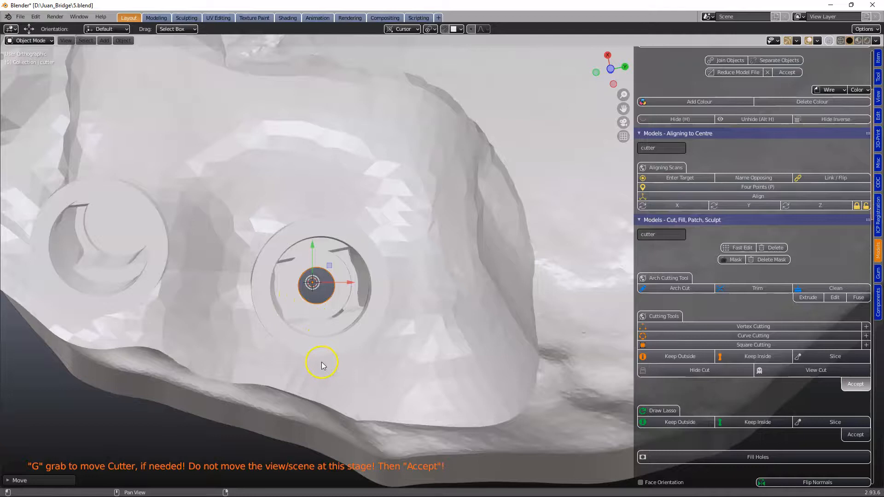
scroll(322, 362, "down", 4)
middle_click_drag(340, 347, 382, 297)
scroll(390, 175, "down", 3)
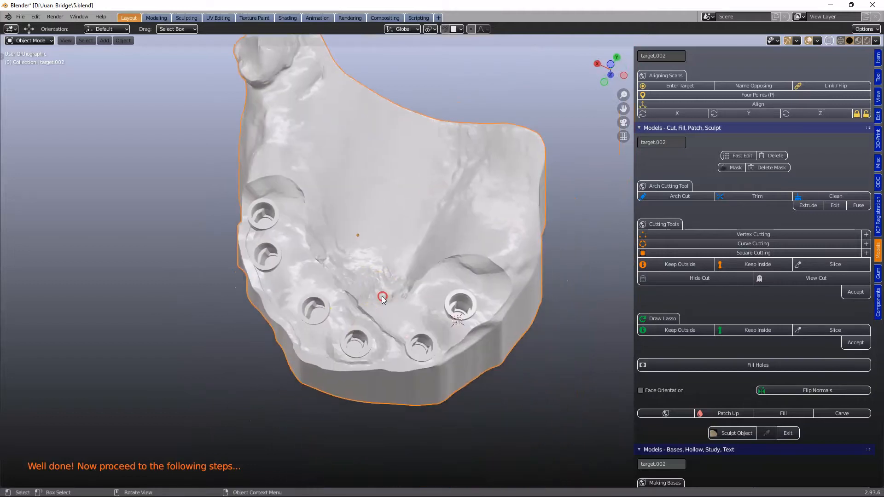